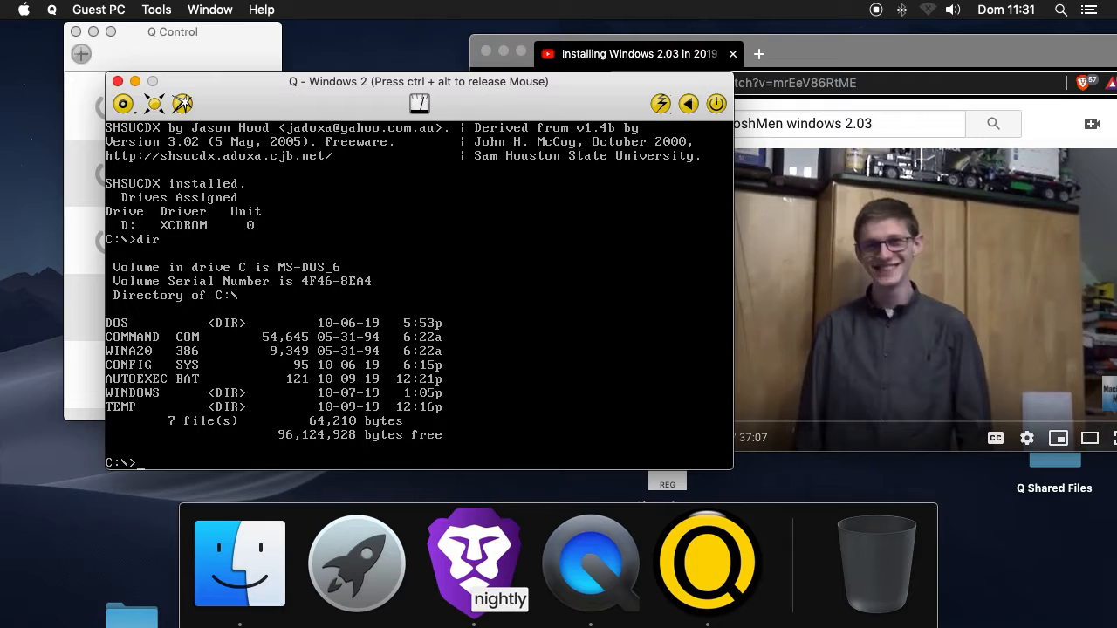
Delete the WINDOWS directory and all its subdirectories from drive C with deltree, and list the root directory
type("deltree WINDOWS")
key("Return")
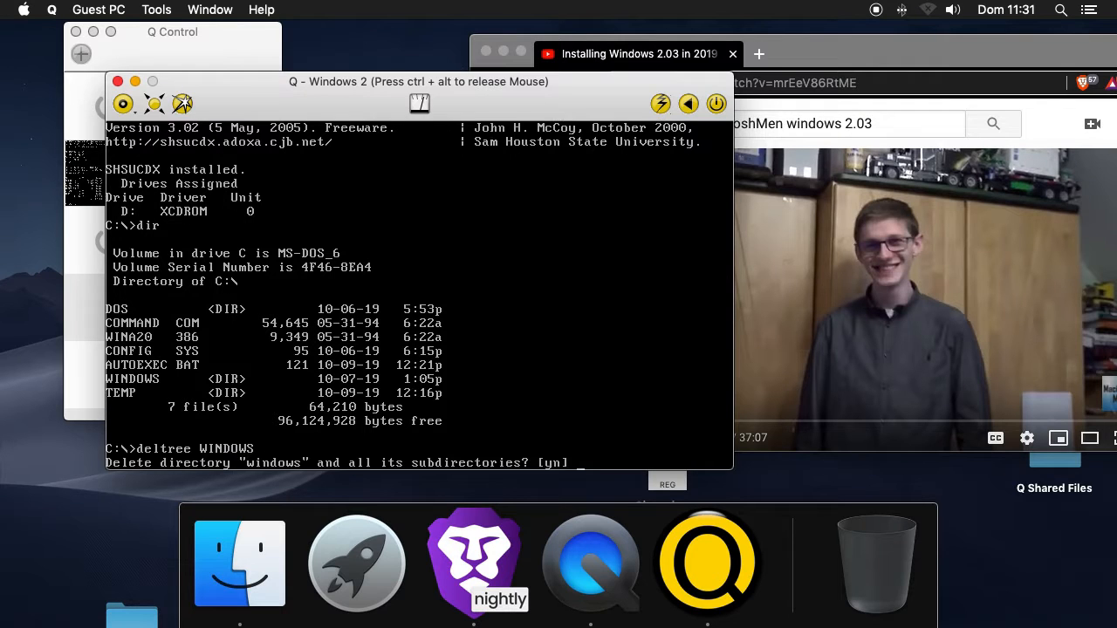
type("y")
key("Return")
type("dir")
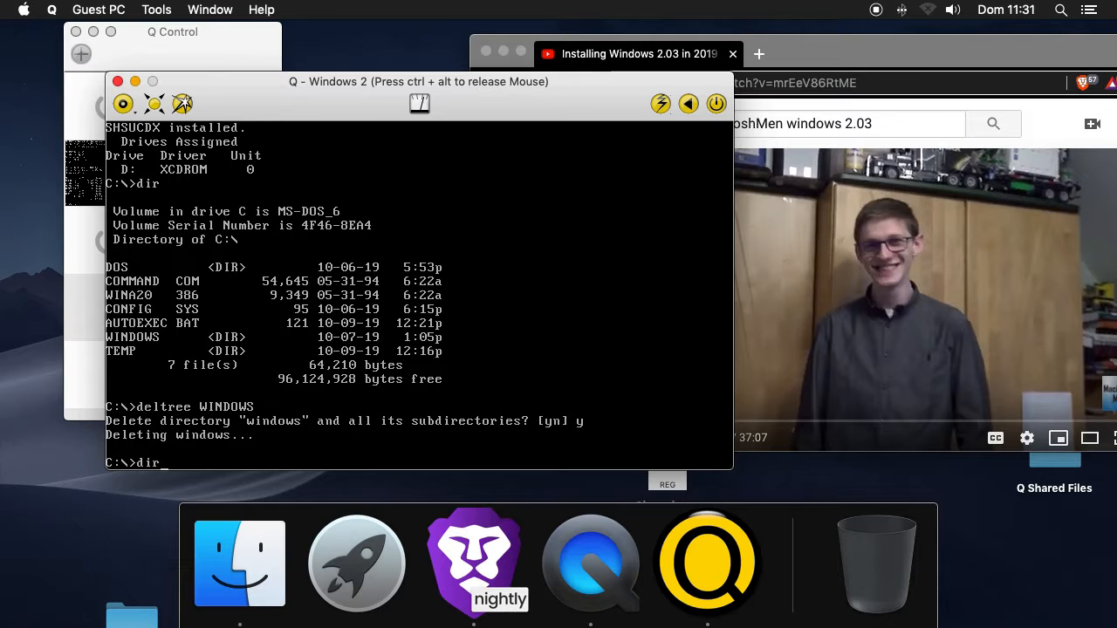
key("Return")
Move the browser and virtual machine windows aside and look over the desktop floppy images W2D1.IMG to W2D4.IMG
key("ctrl+alt")
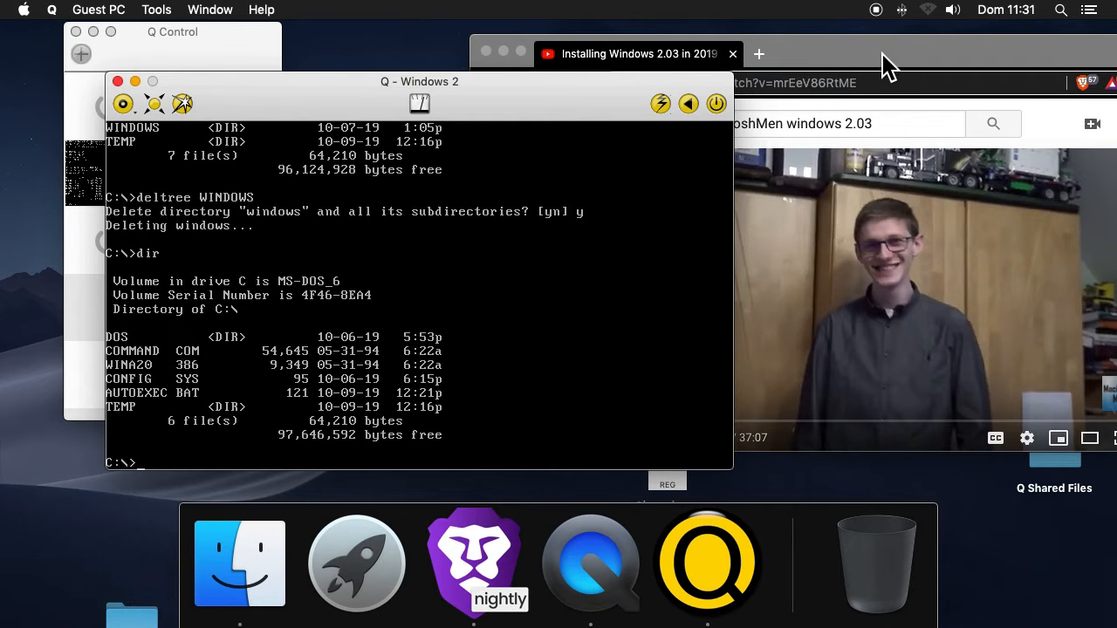
left_click_drag(881, 67, 674, 502)
left_click(779, 367)
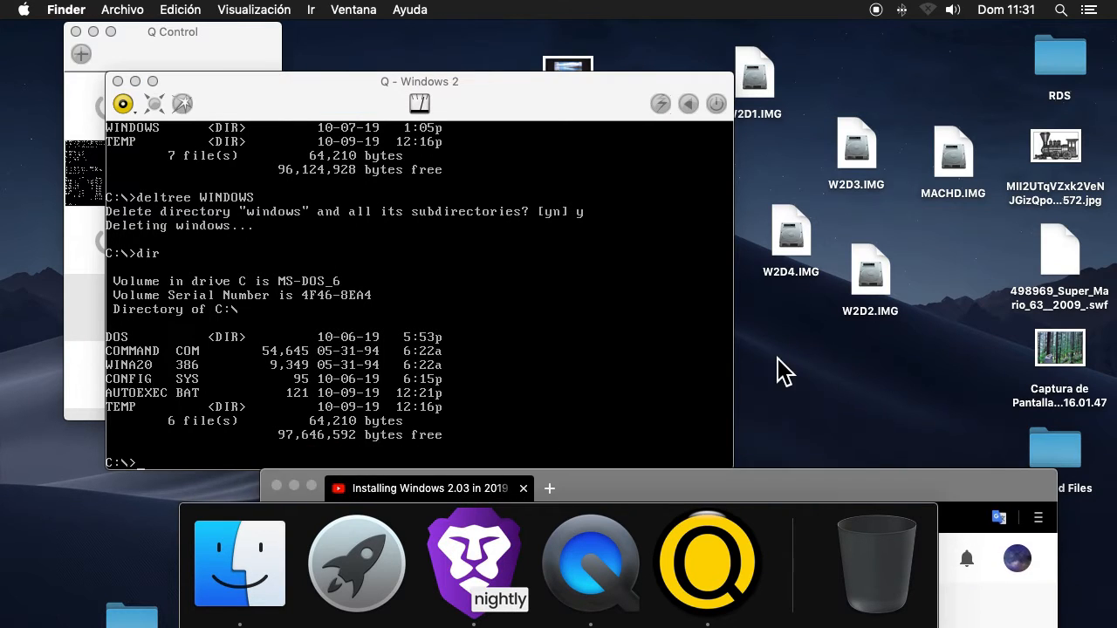
left_click_drag(583, 81, 434, 87)
left_click(755, 87)
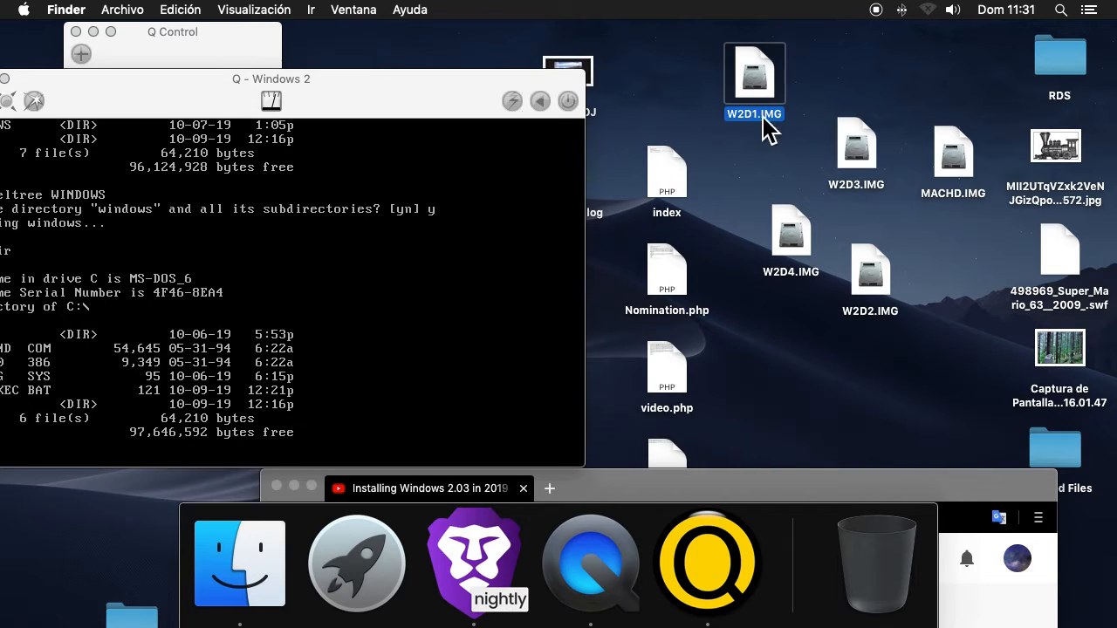
left_click(870, 271)
left_click(855, 165)
left_click(804, 266)
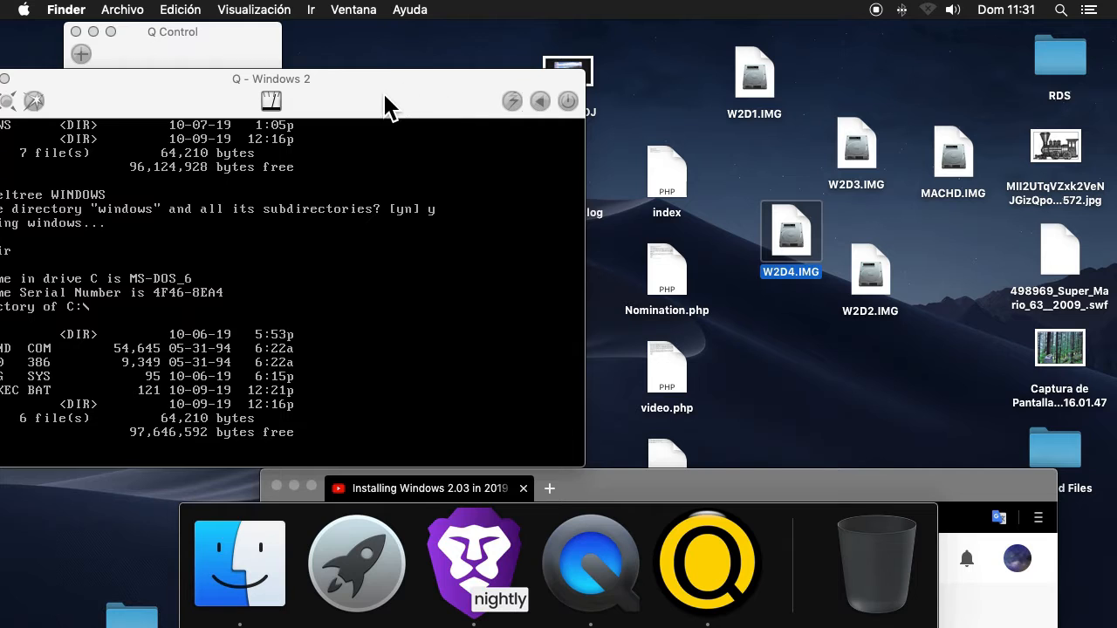
Place the Windows 2 machine window beside the Q Control list and shut the machine down
left_click_drag(370, 85, 565, 33)
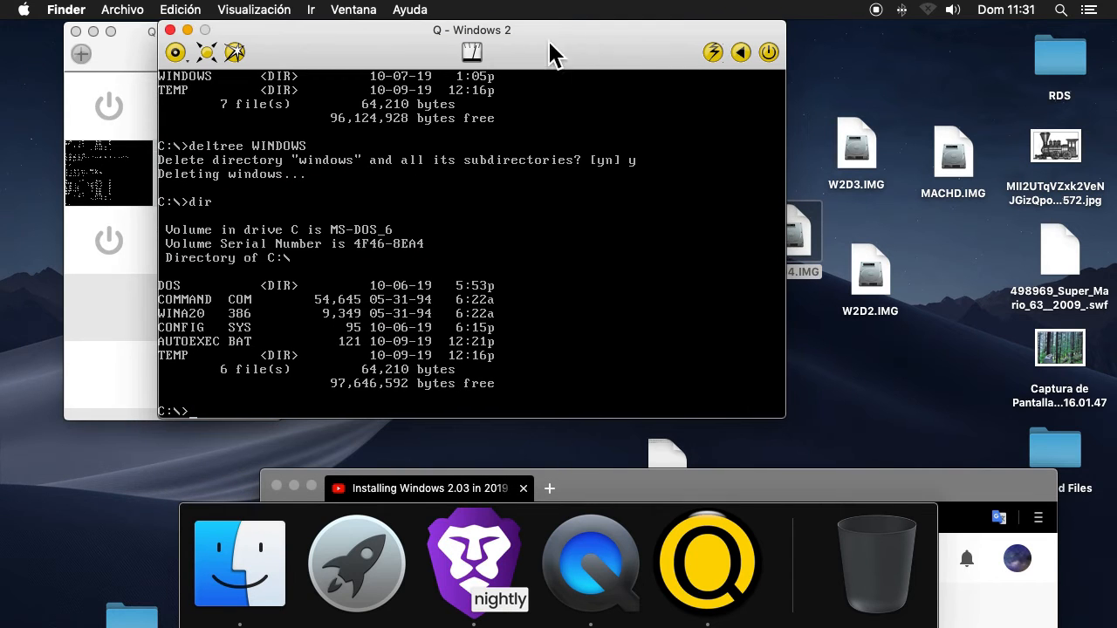
left_click_drag(344, 62, 467, 50)
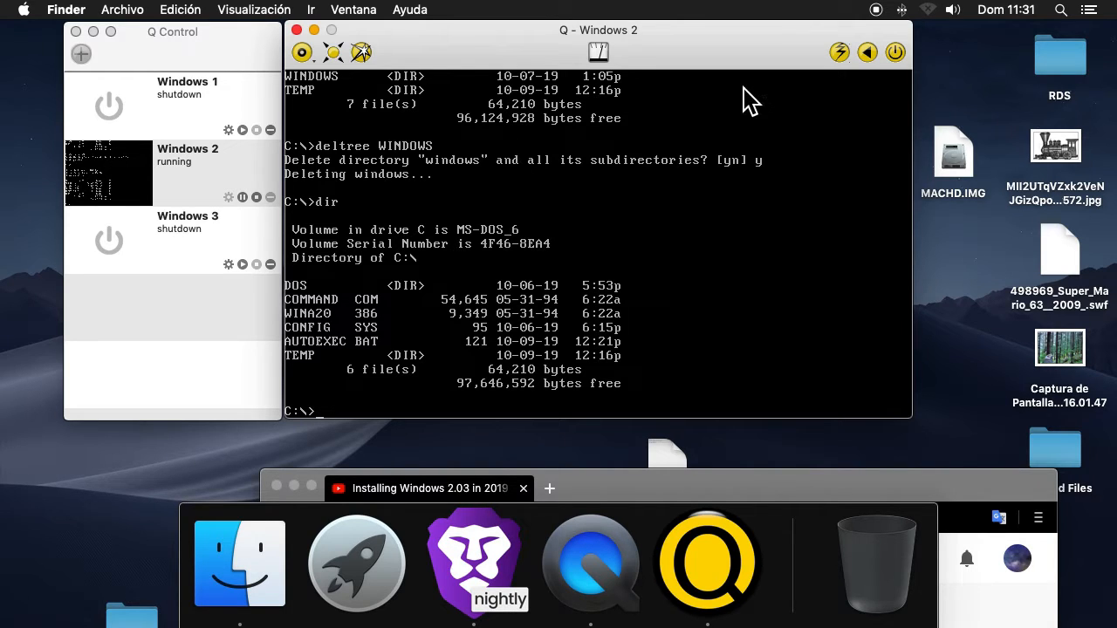
left_click(895, 53)
left_click(628, 158)
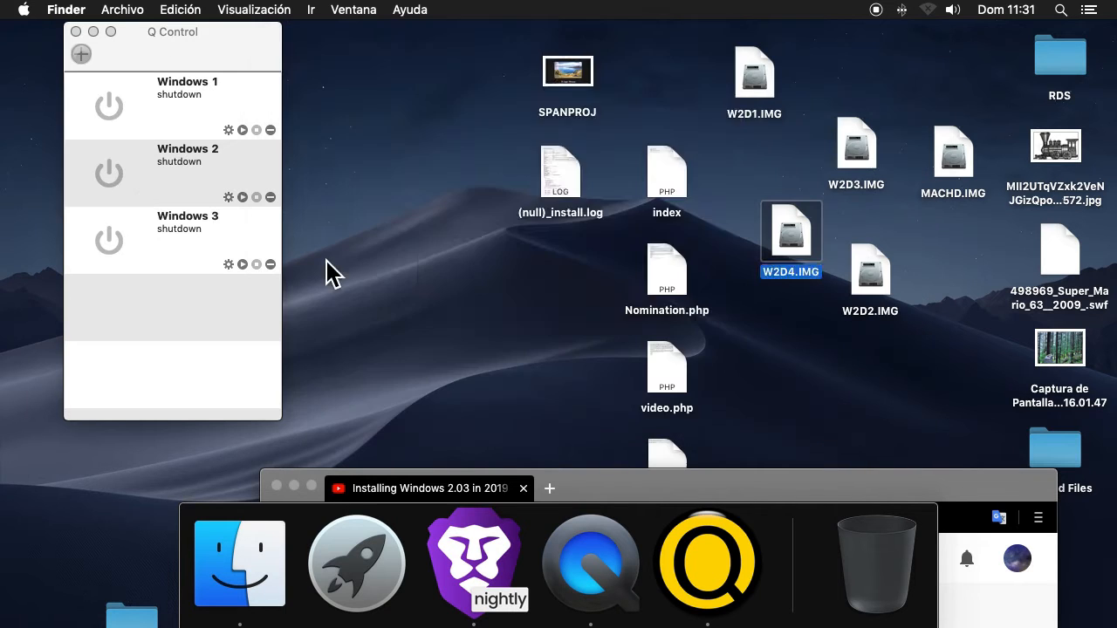
Assign W2D1.IMG from the Desktop as the Windows 2 machine's floppy disk and update the PC configuration
left_click(228, 198)
left_click(446, 59)
left_click(540, 374)
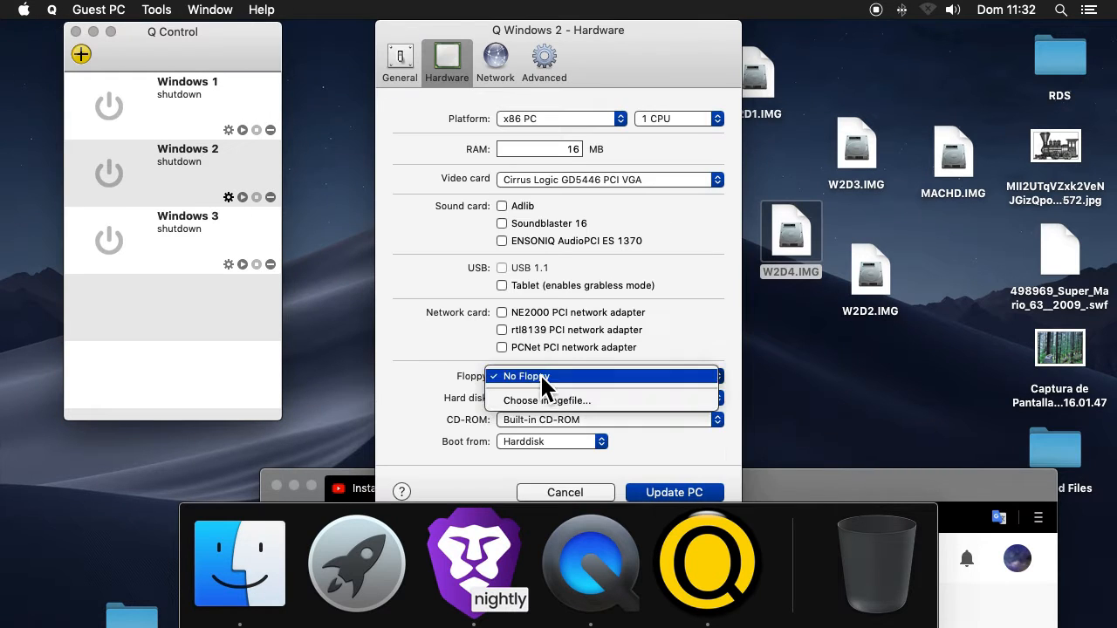
left_click(541, 398)
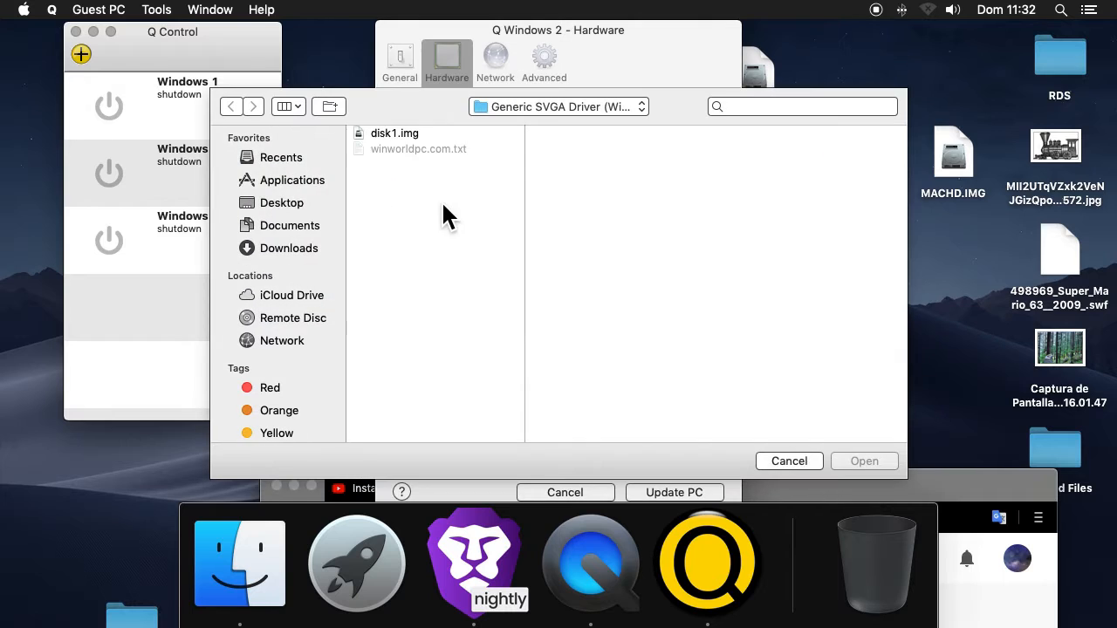
left_click(531, 106)
left_click(529, 130)
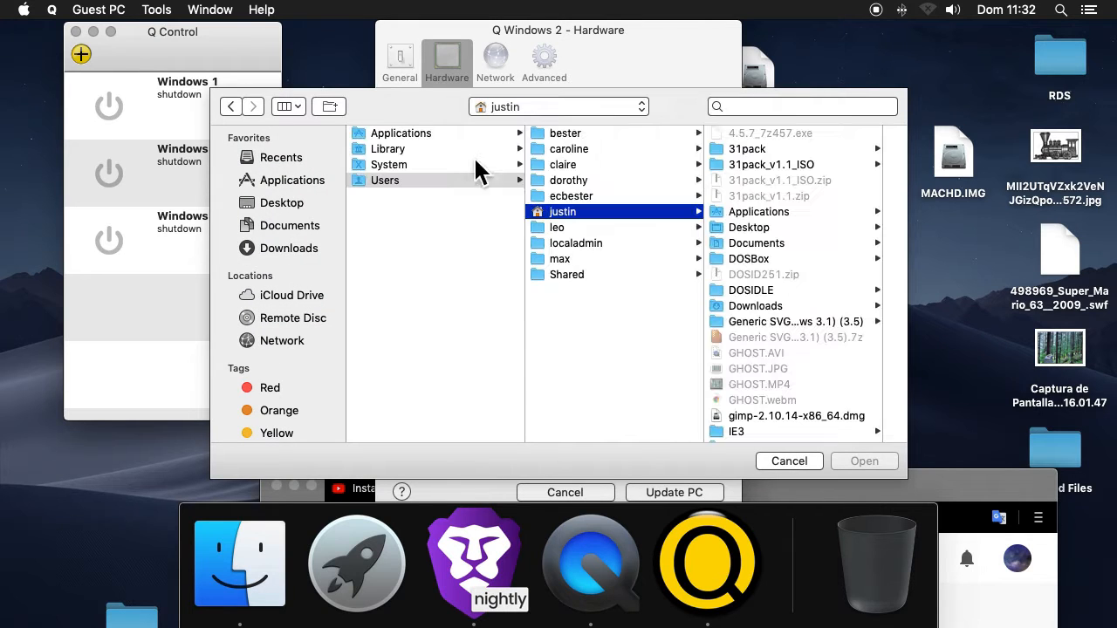
left_click(783, 228)
left_click(807, 353)
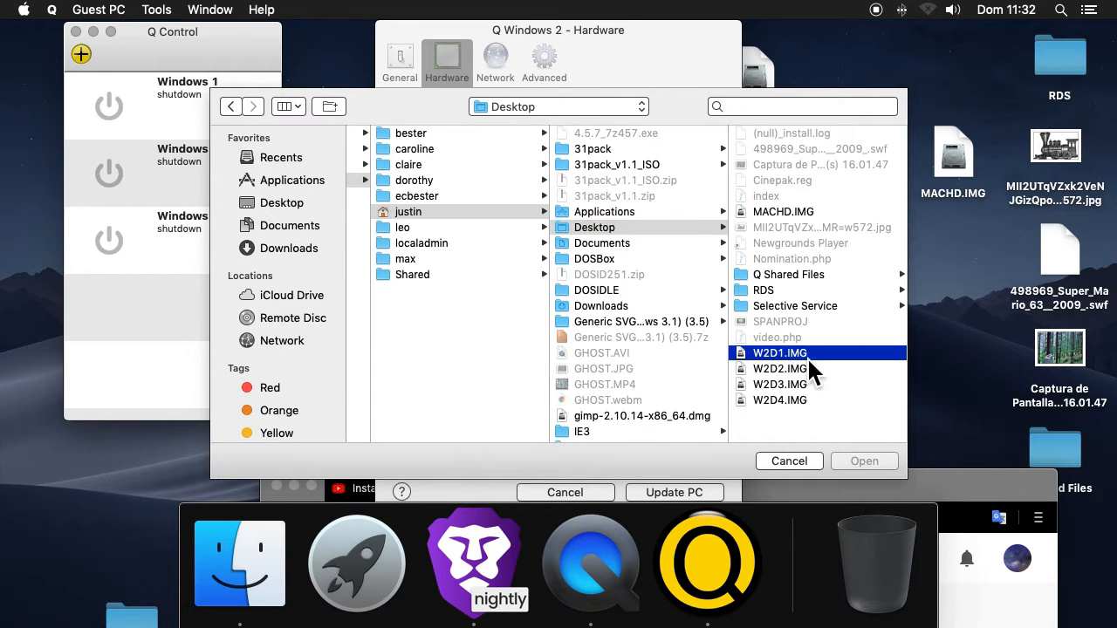
left_click(865, 462)
left_click(678, 494)
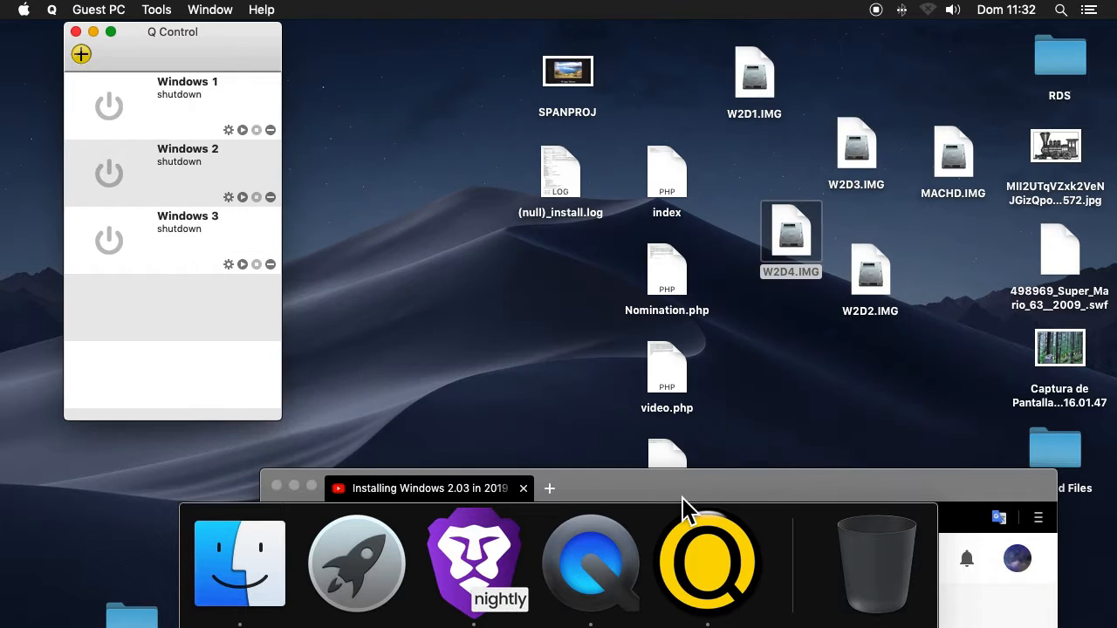
Start the Windows 2 machine, switch to drive A: and run setup
left_click(242, 197)
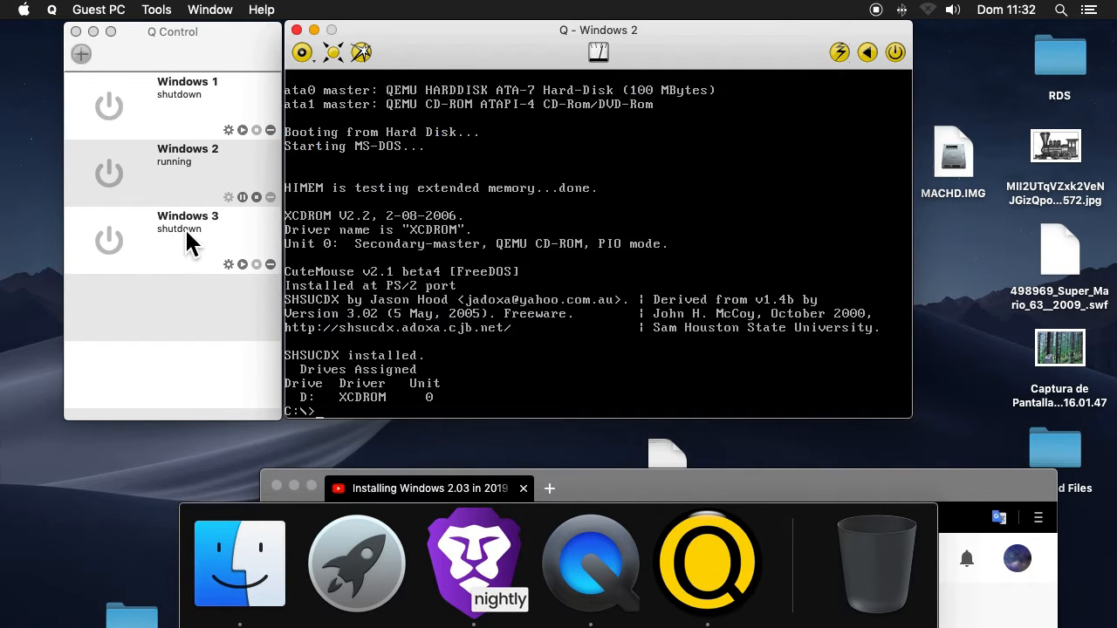
left_click(353, 224)
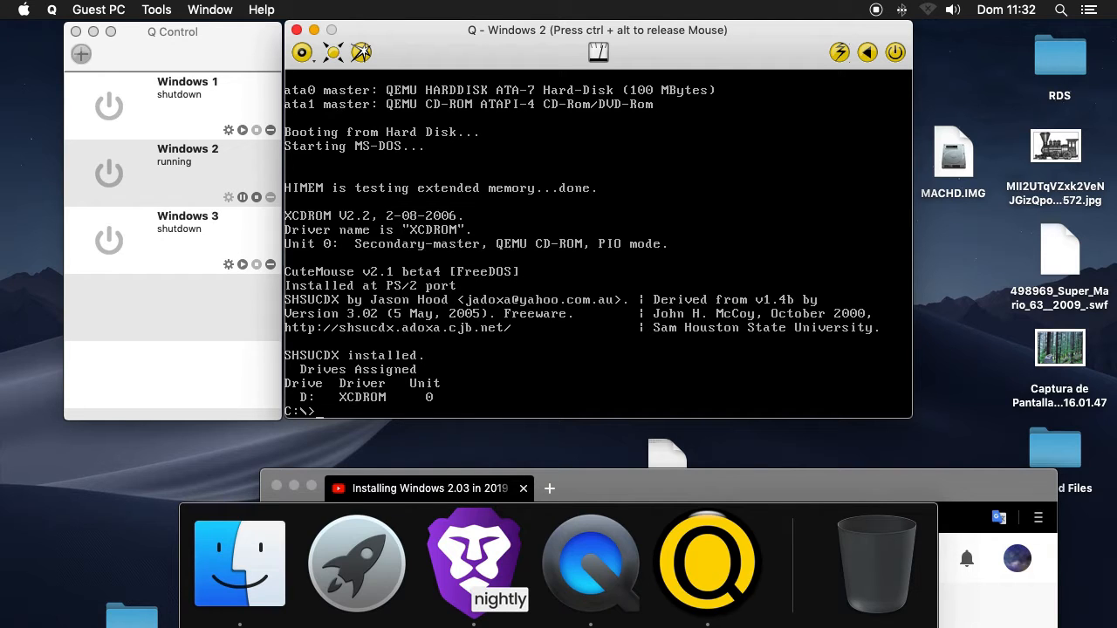
type("d")
key("BackSpace")
type("A:")
key("Return")
type("setupr")
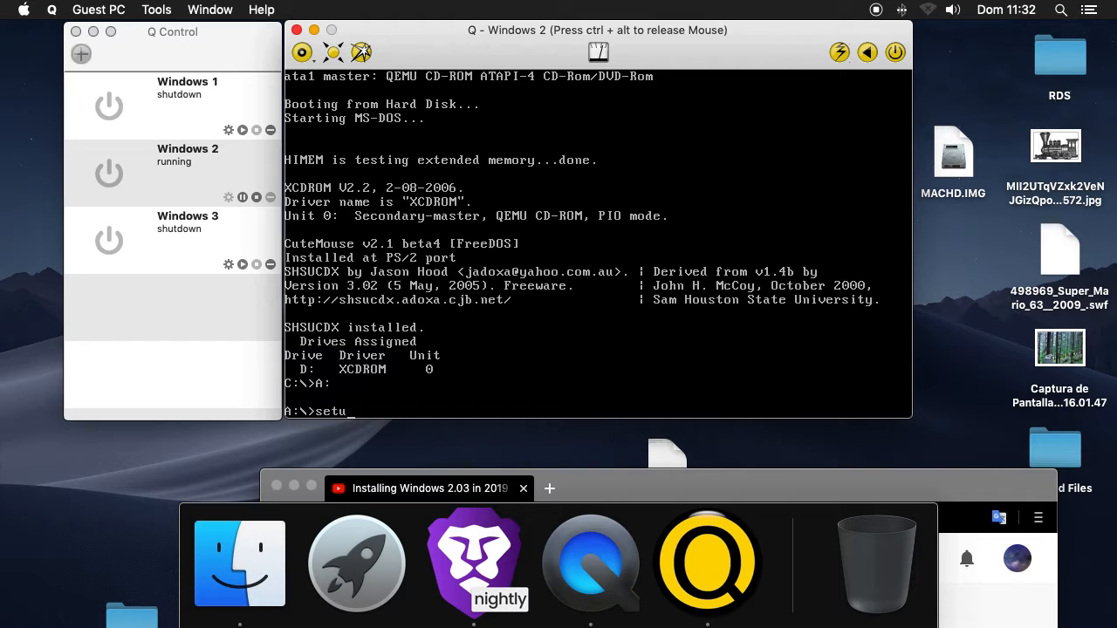
key("Return")
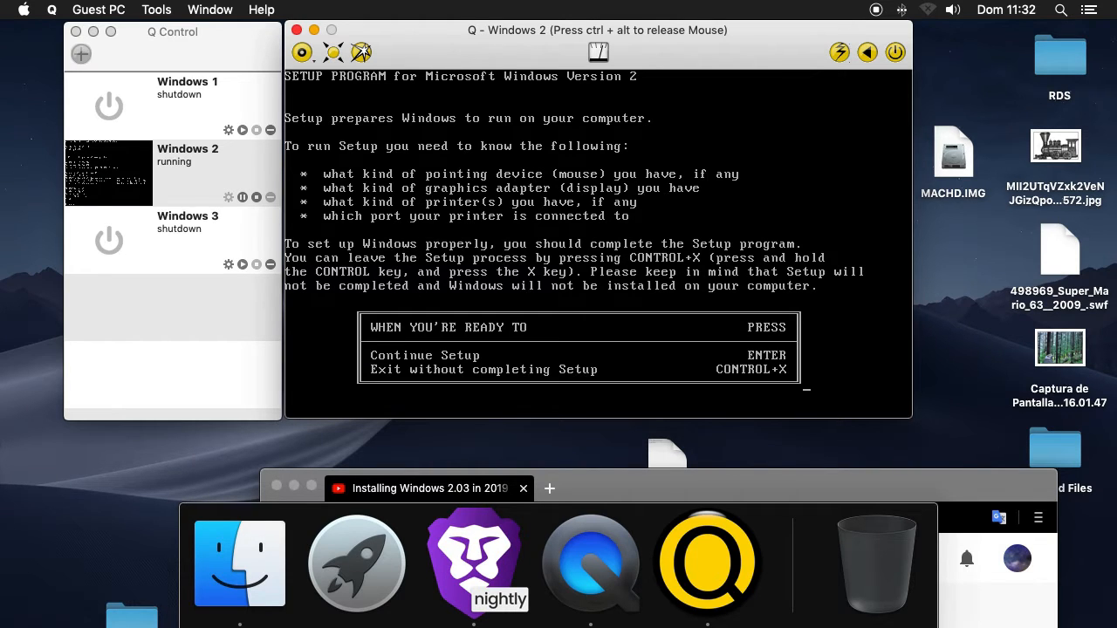
Continue Setup into C:\WINDOWS and choose IBM Personal System/2 Model 50, 60, or 80 as the computer
key("Return")
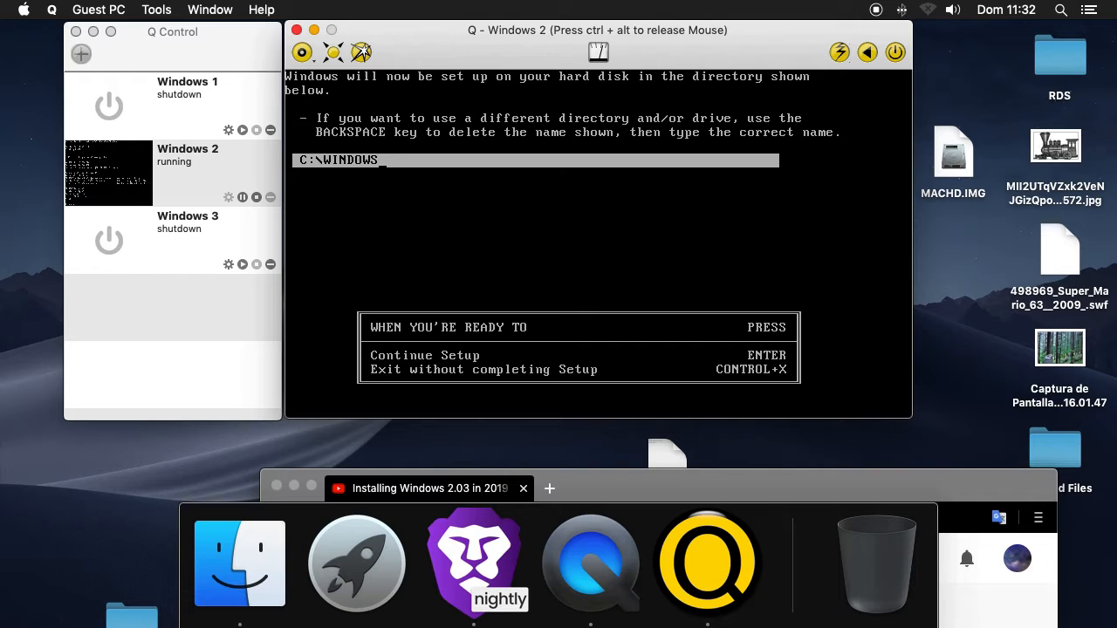
key("Return")
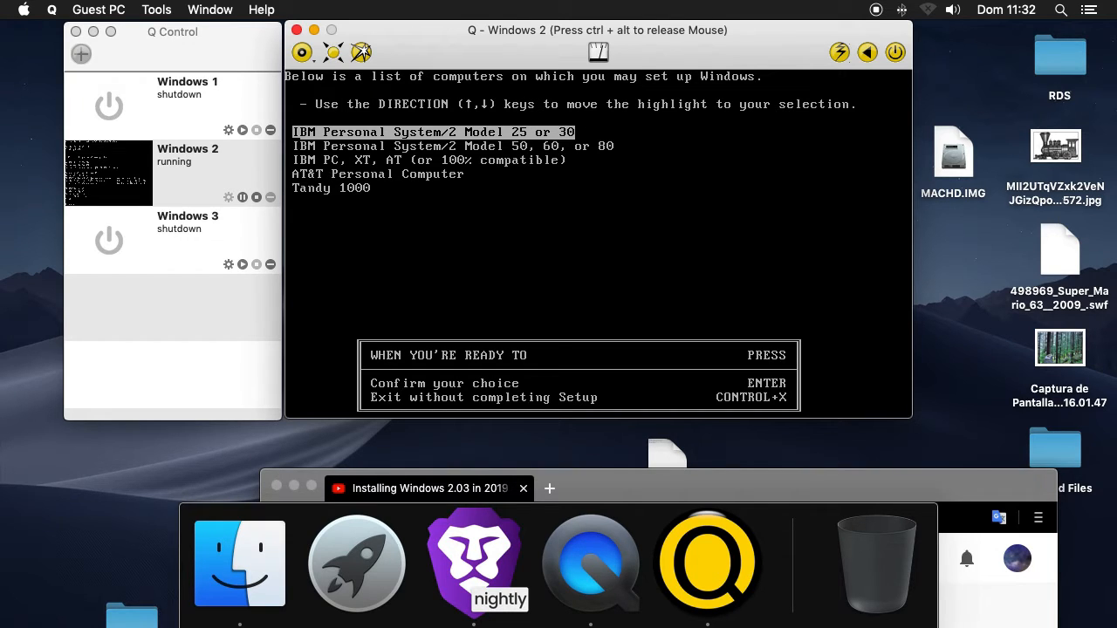
key("Down")
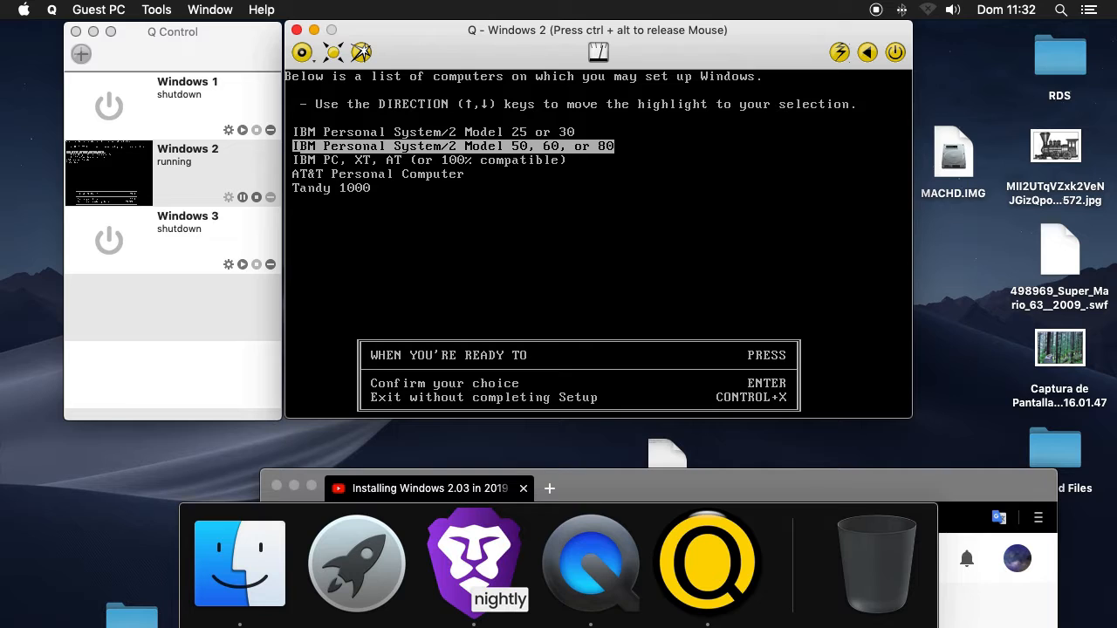
key("Down")
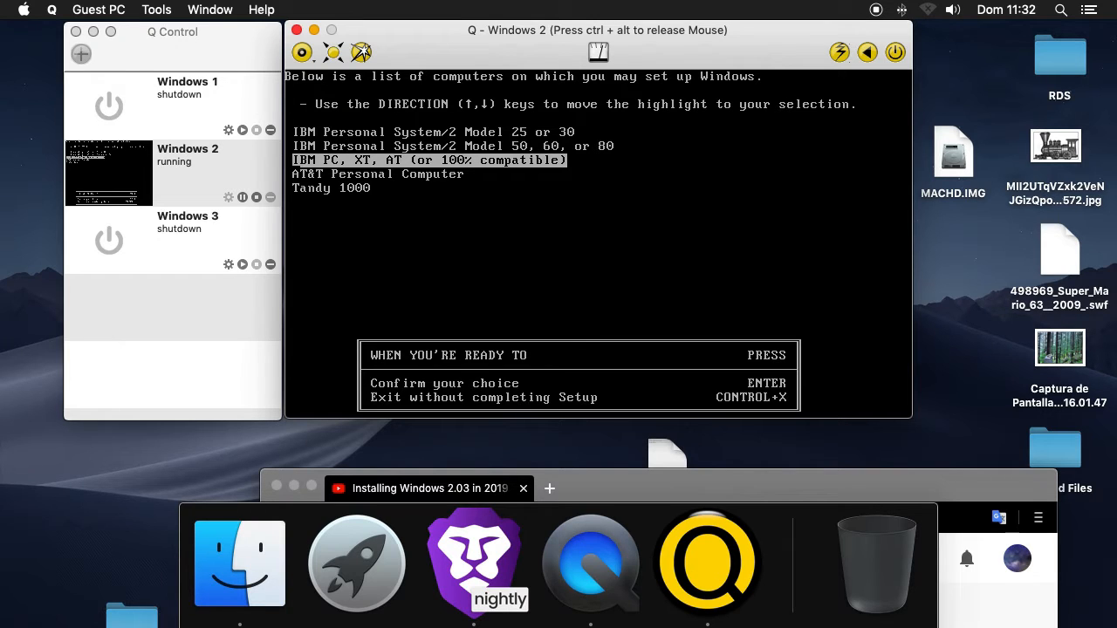
key("Up")
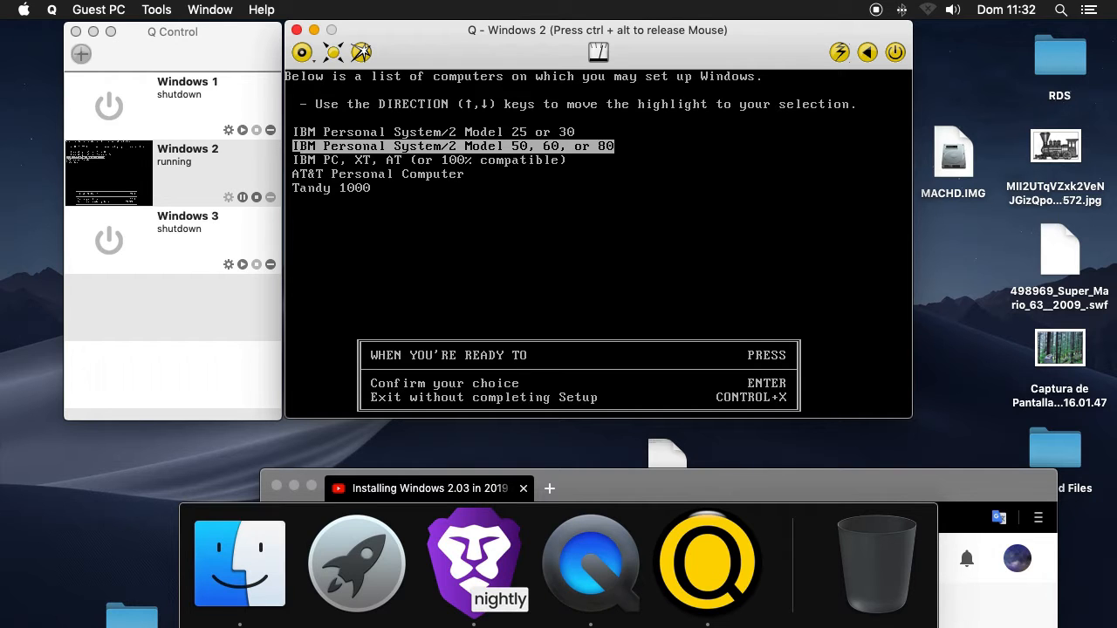
key("Return")
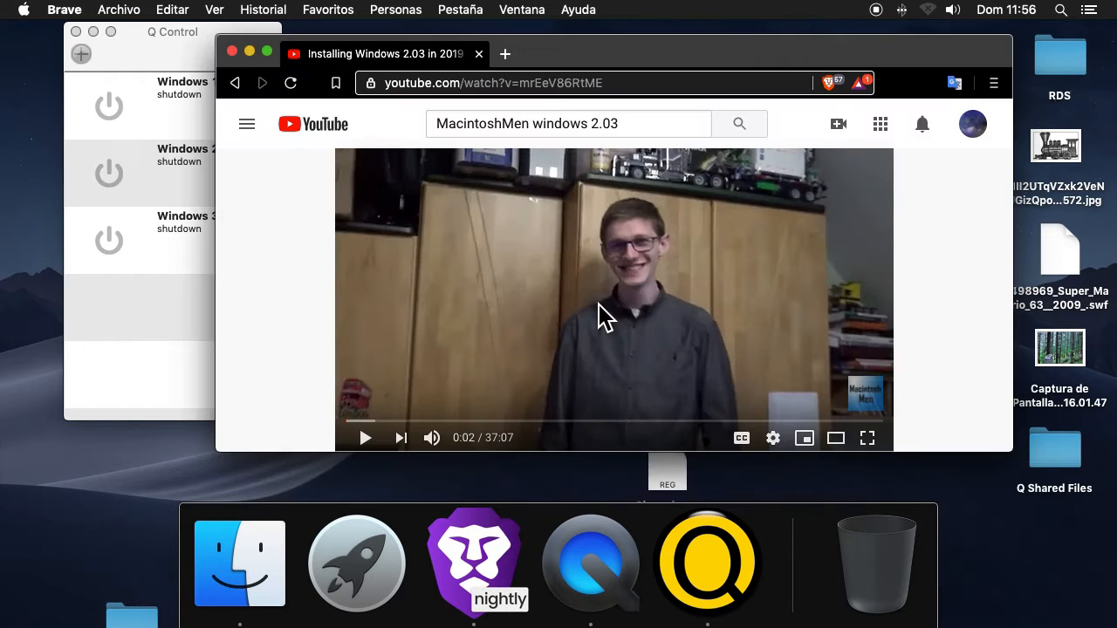
Switch to Brave, pause the YouTube video "Installing Windows 2.03 in 2019" and examine its title and channel details
left_click(598, 318)
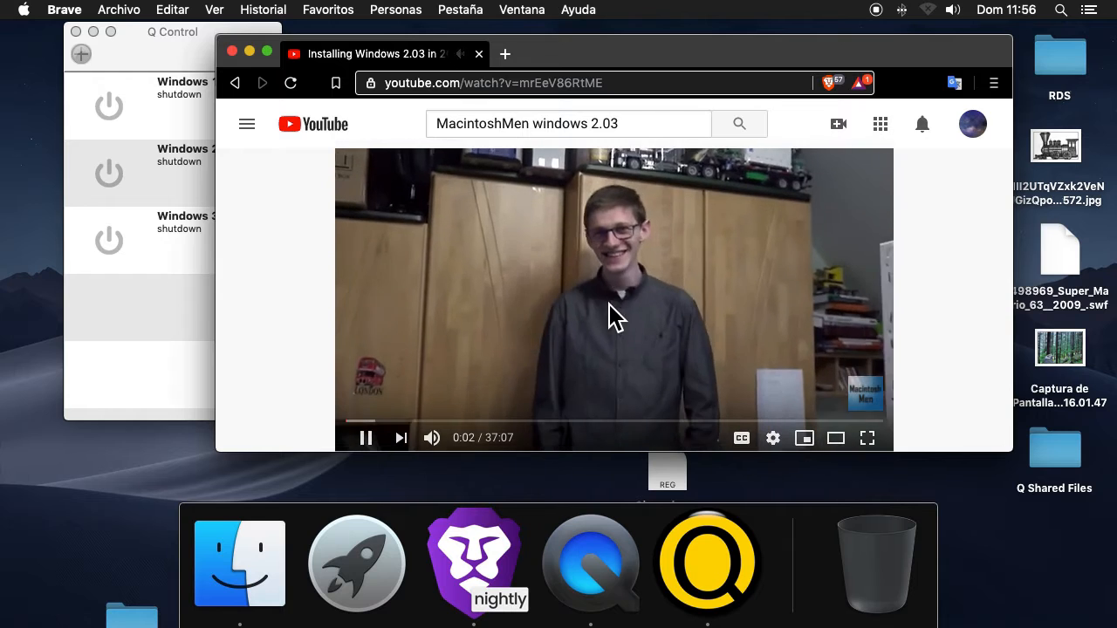
left_click(613, 315)
left_click(504, 54)
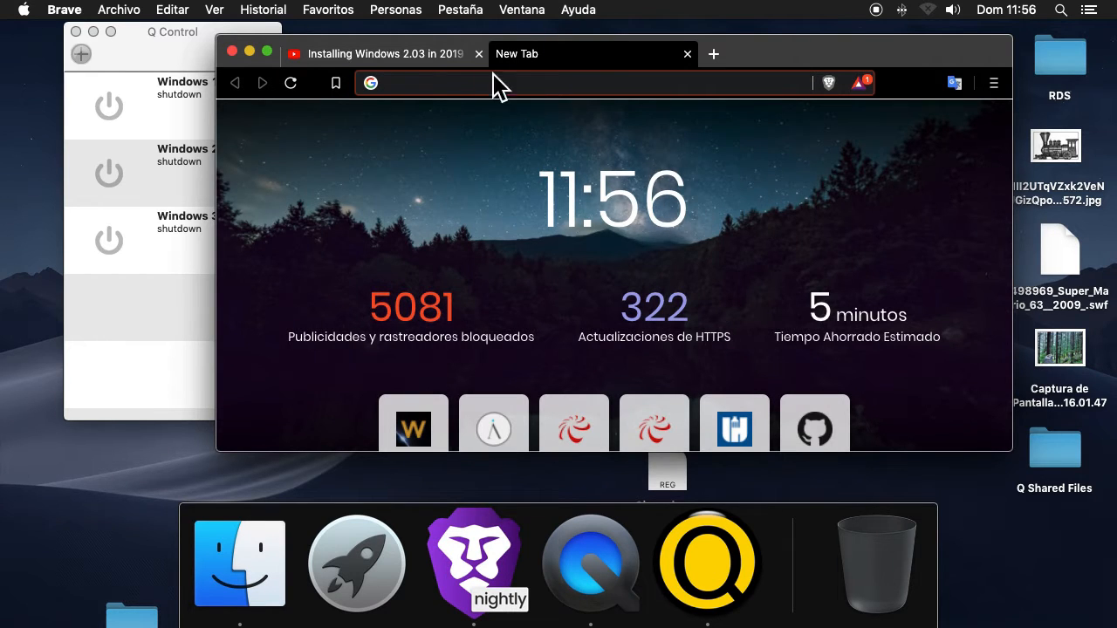
left_click(455, 57)
scroll(548, 356, "down", 4)
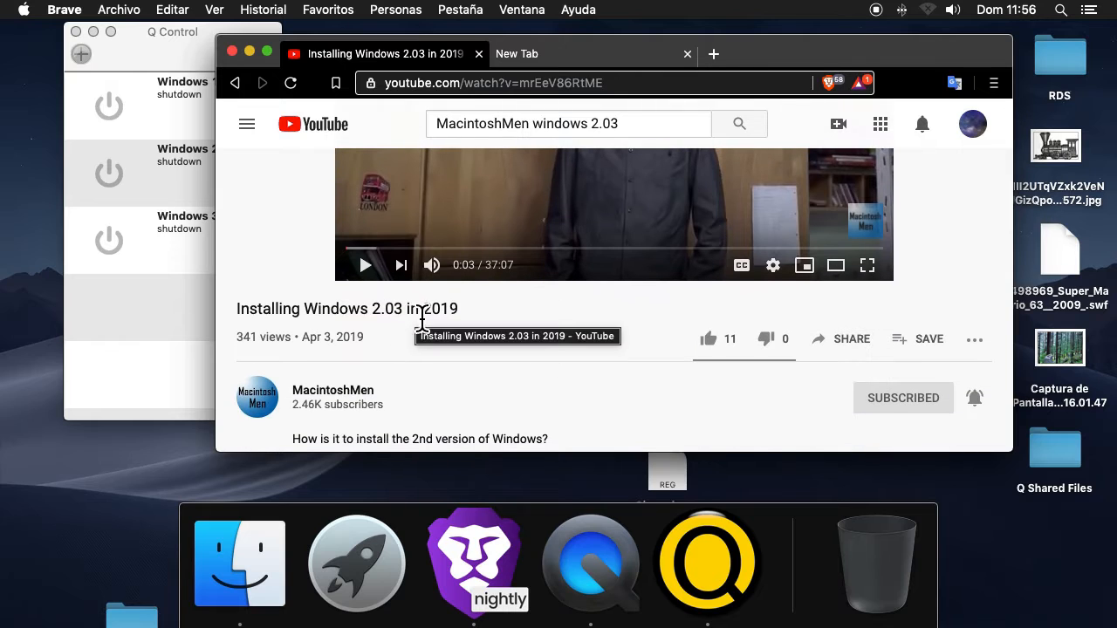
double_click(438, 310)
mouse_move(438, 312)
left_mouse_down()
mouse_move(291, 316)
mouse_move(439, 319)
left_mouse_up()
left_click(256, 324)
left_click(541, 63)
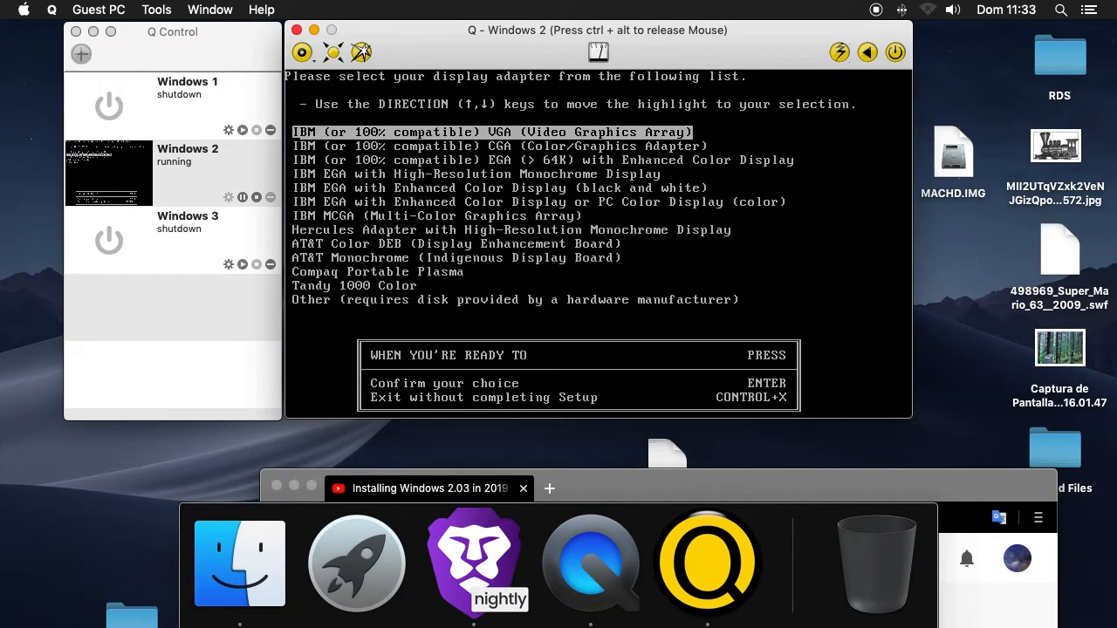
Choose IBM (or 100% compatible) VGA (Video Graphics Array) as the display adapter in Setup
key("Down")
key("Up")
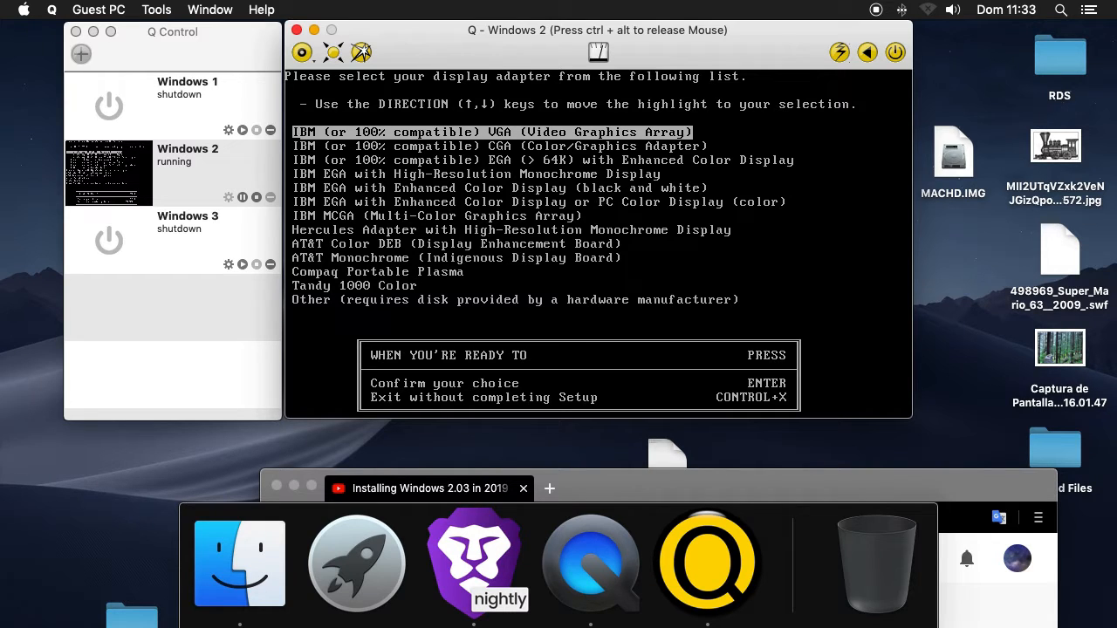
key("Down")
key("Down")
key("Up")
key("Up")
key("Return")
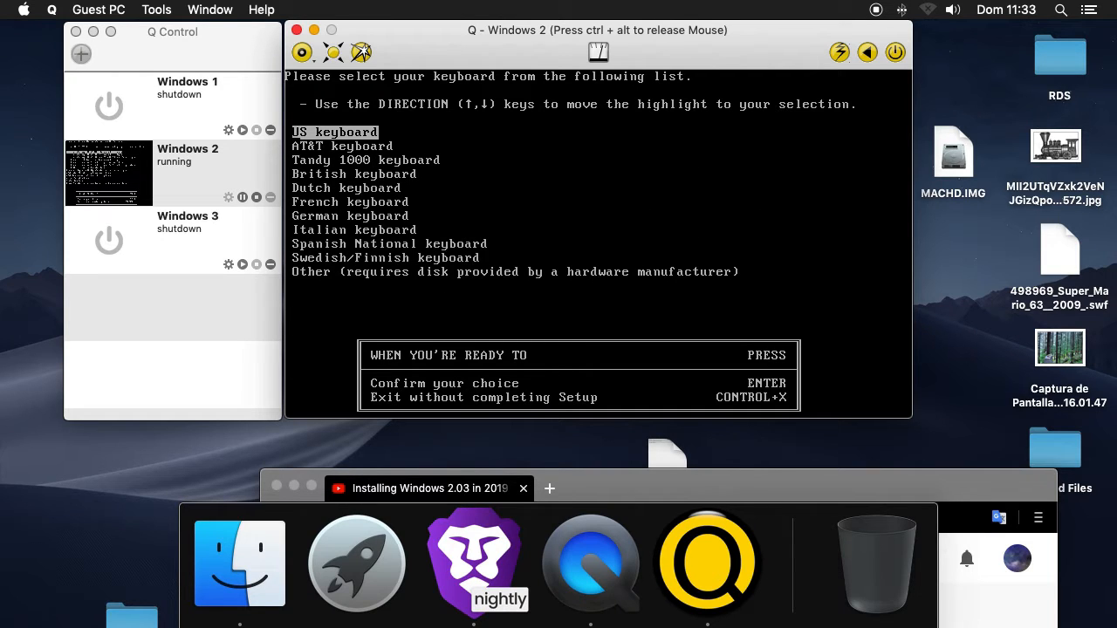
Choose the US keyboard and Microsoft Mouse connected to PS/2 Mouse Port, and confirm the selected items with No Change
key("Return")
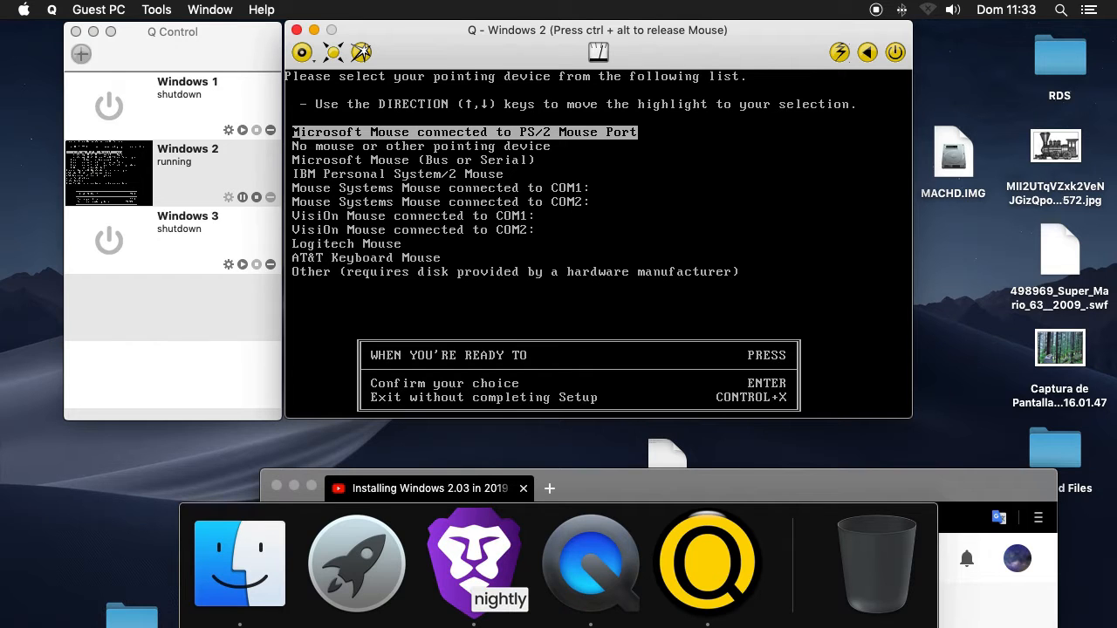
key("Down")
key("Up")
key("Return")
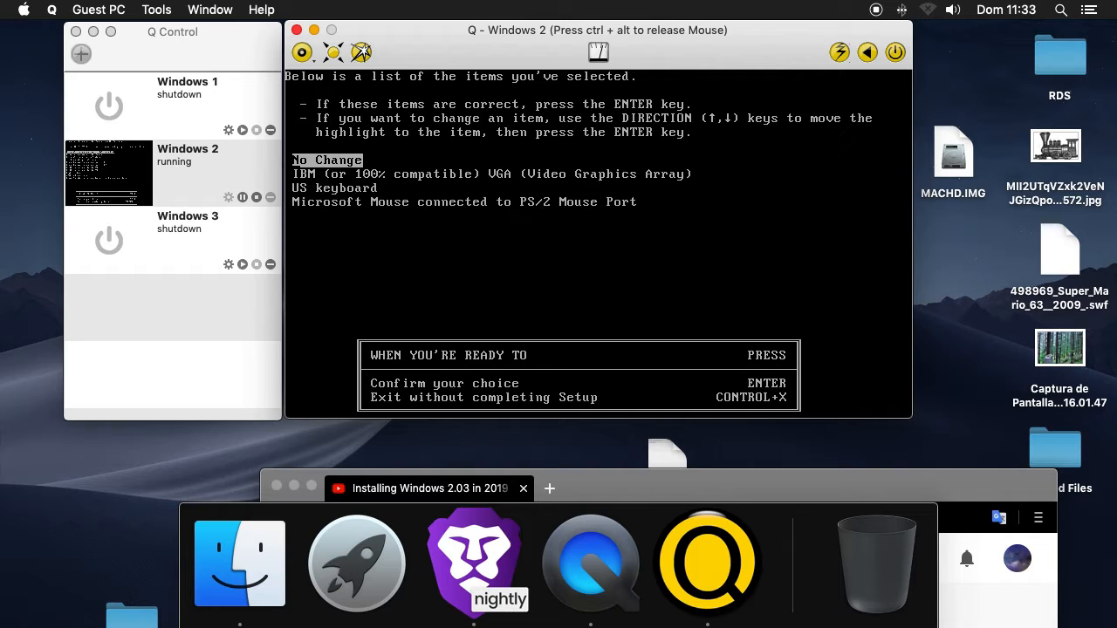
key("Return")
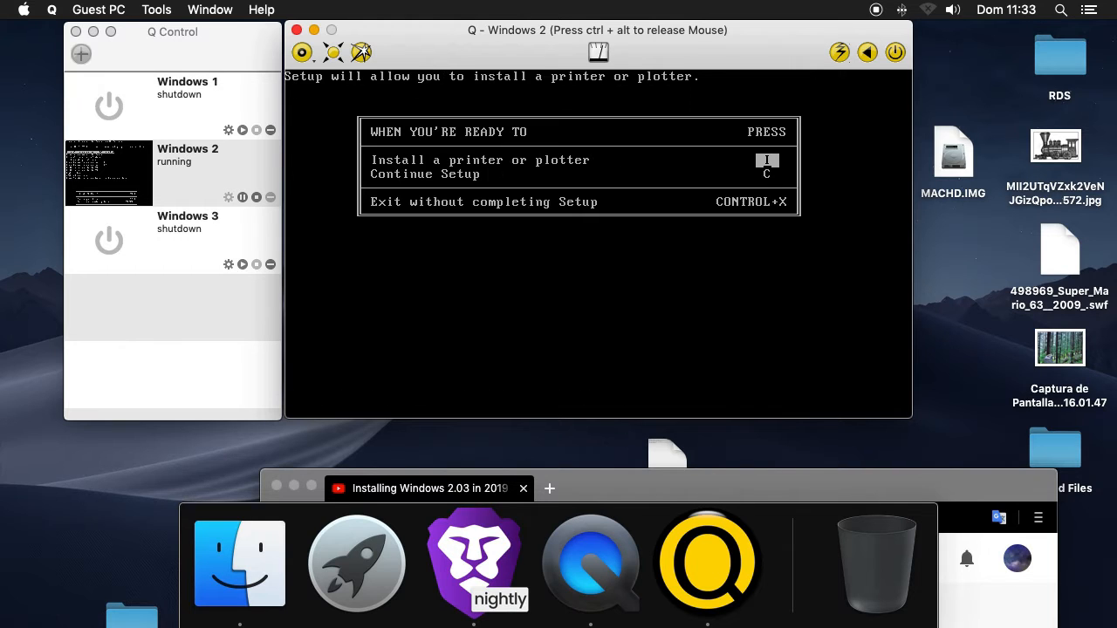
Continue Setup without installing a printer or plotter and choose United States for the country settings
key("Down")
key("Return")
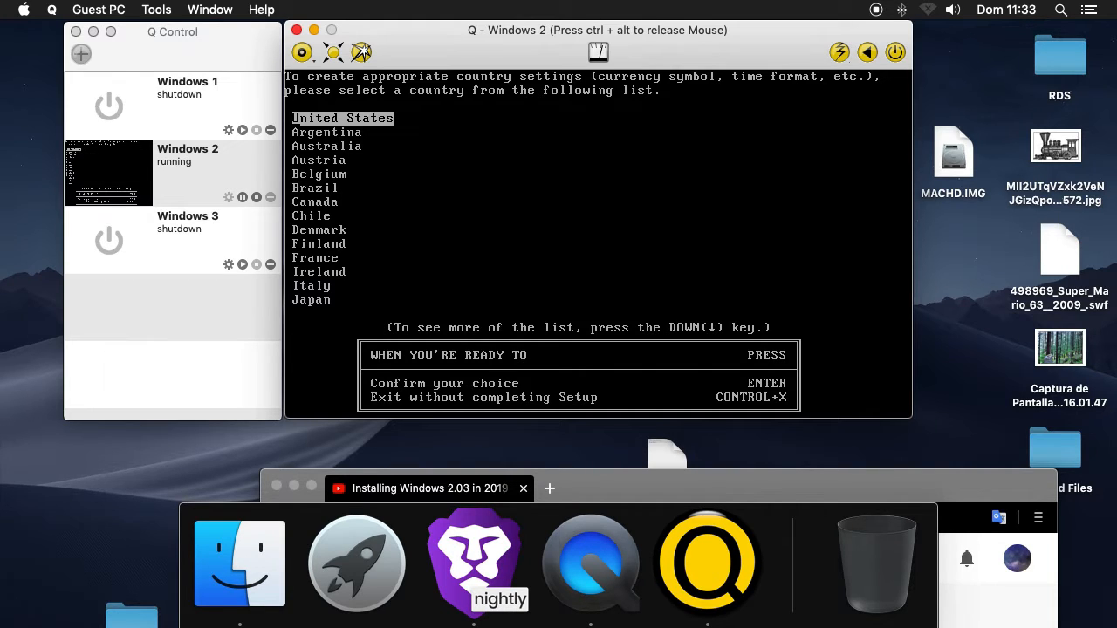
key("Return")
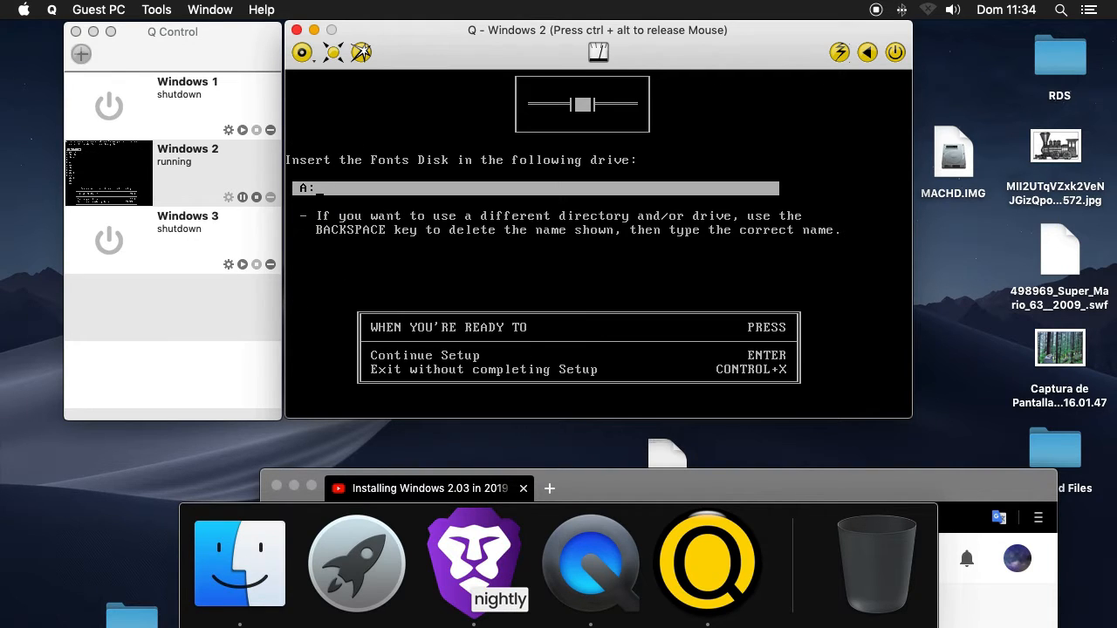
Try to supply the Fonts Disk to Setup by changing floppy0 to the desktop's W2D2.IMG in the QEMU monitor
key("ctrl+alt")
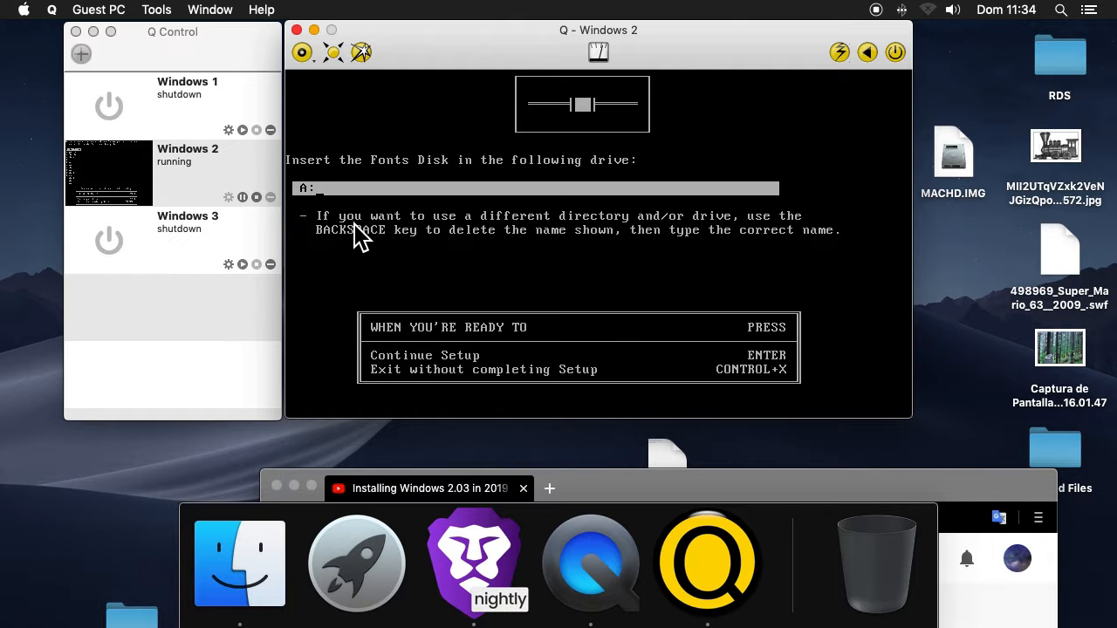
key("ctrl+shift+2")
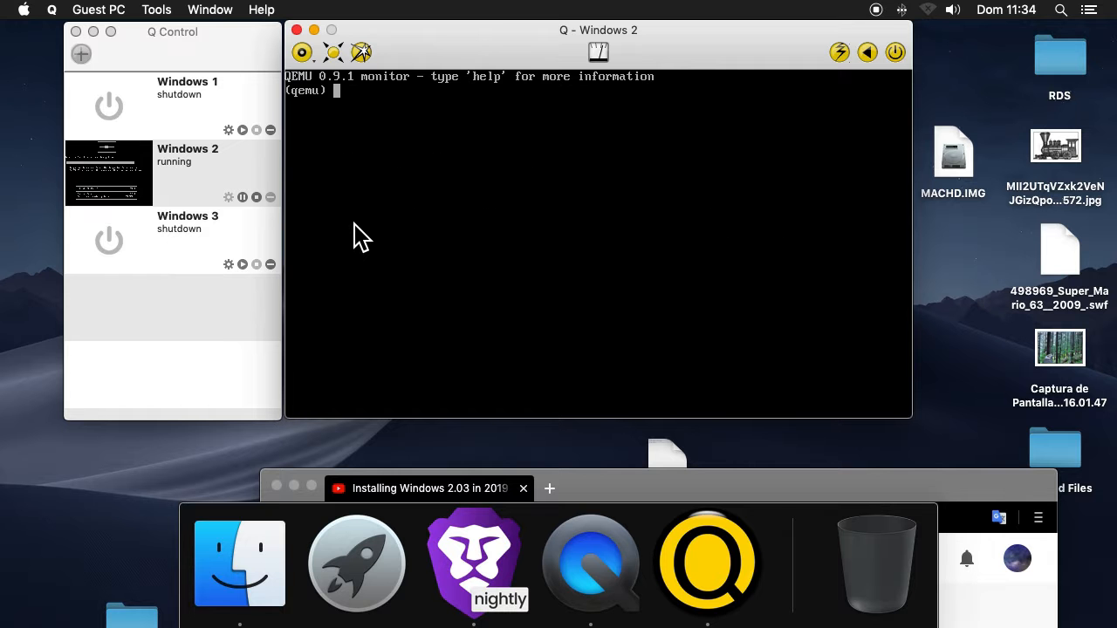
type("change floppy0 /Users/justin/Desktop/W")
key("Tab")
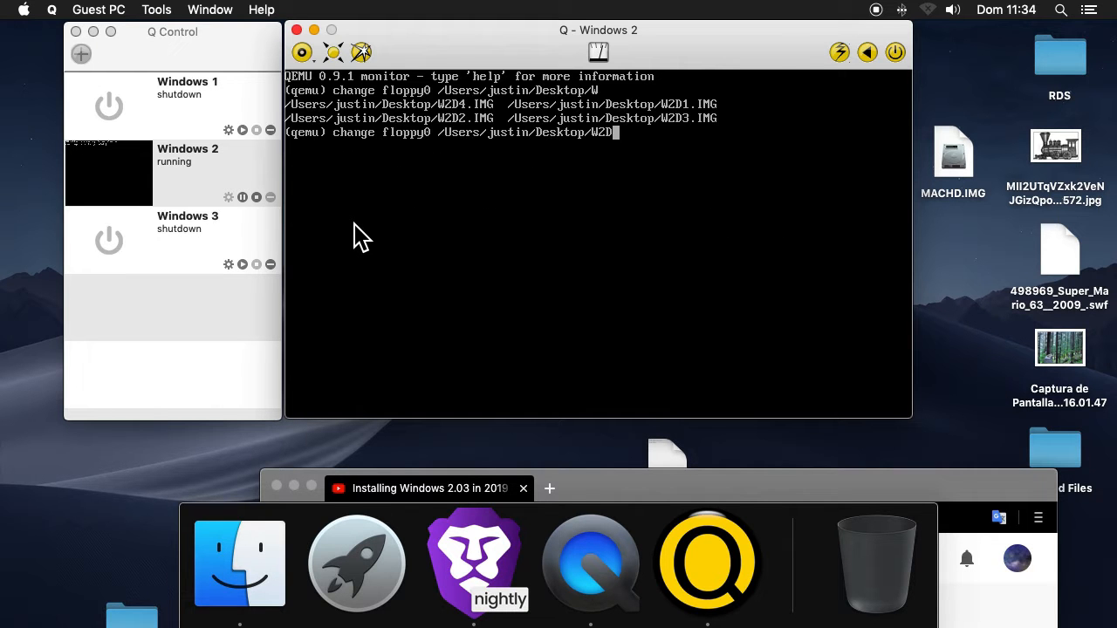
type("3.IMG")
key("Return")
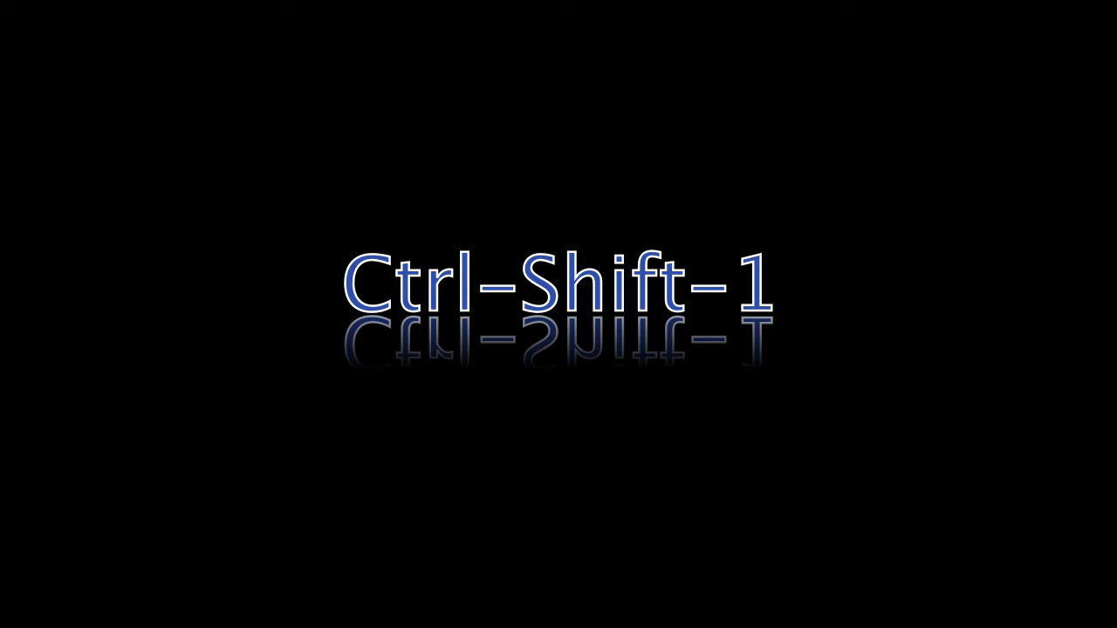
key("ctrl+shift+1")
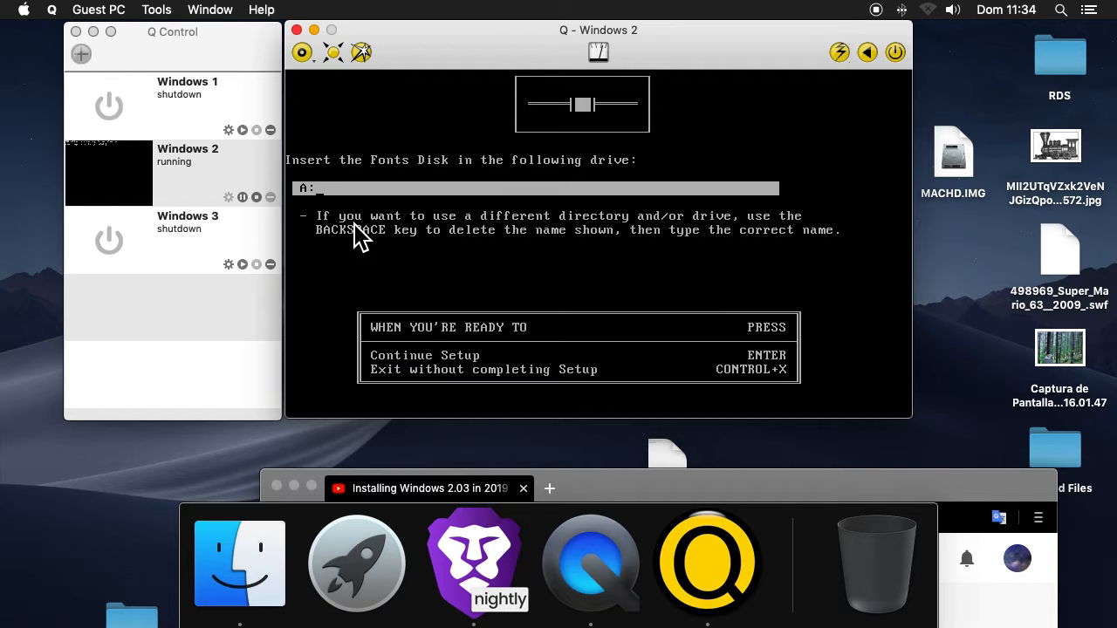
left_click(354, 223)
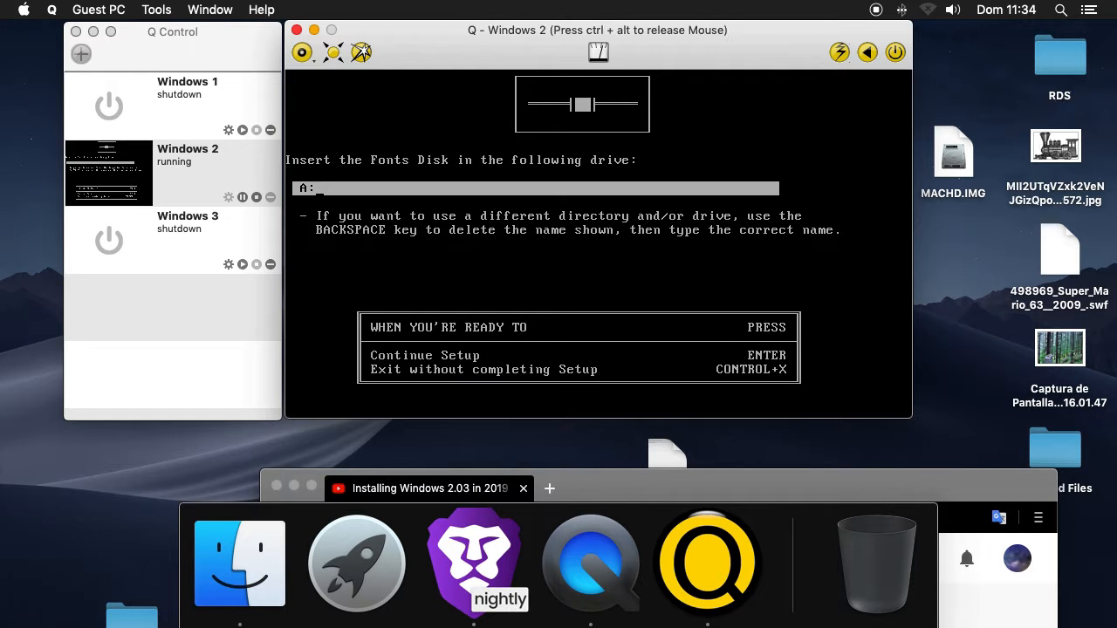
Change floppy0 to the W2D3.IMG image on the desktop using the QEMU monitor
key("ctrl+alt")
key("ctrl+alt+2")
left_click(383, 234)
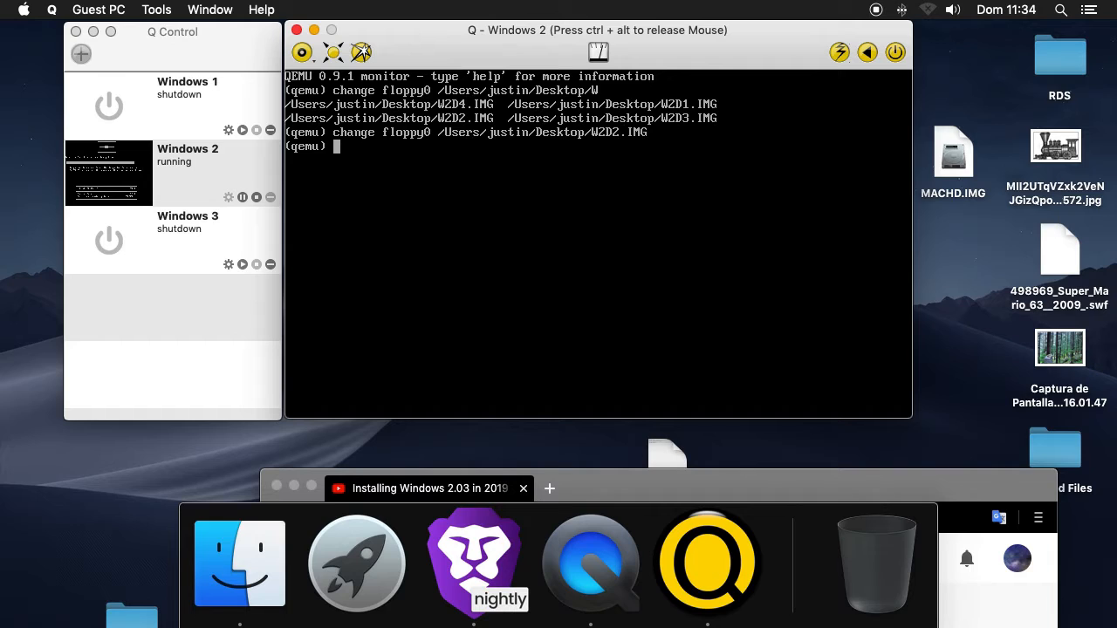
key("Up")
key("Left")
key("Left")
key("Left")
key("Left")
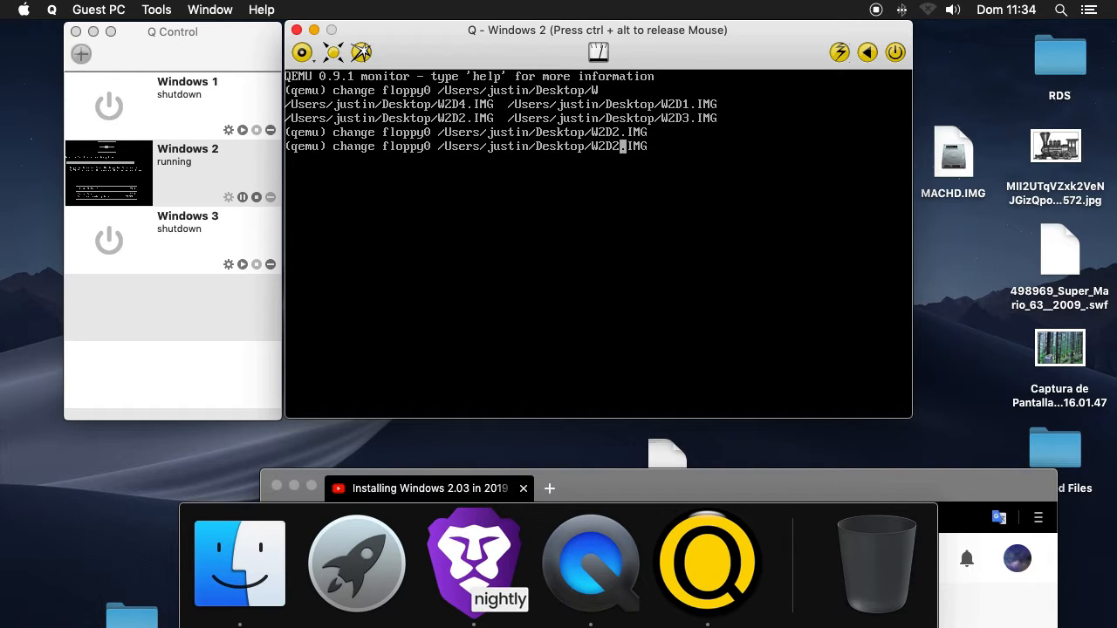
key("BackSpace")
type("3")
key("Return")
Return to the Setup screen and continue with the Fonts Disk in drive A:
key("ctrl+alt")
key("ctrl+alt+1")
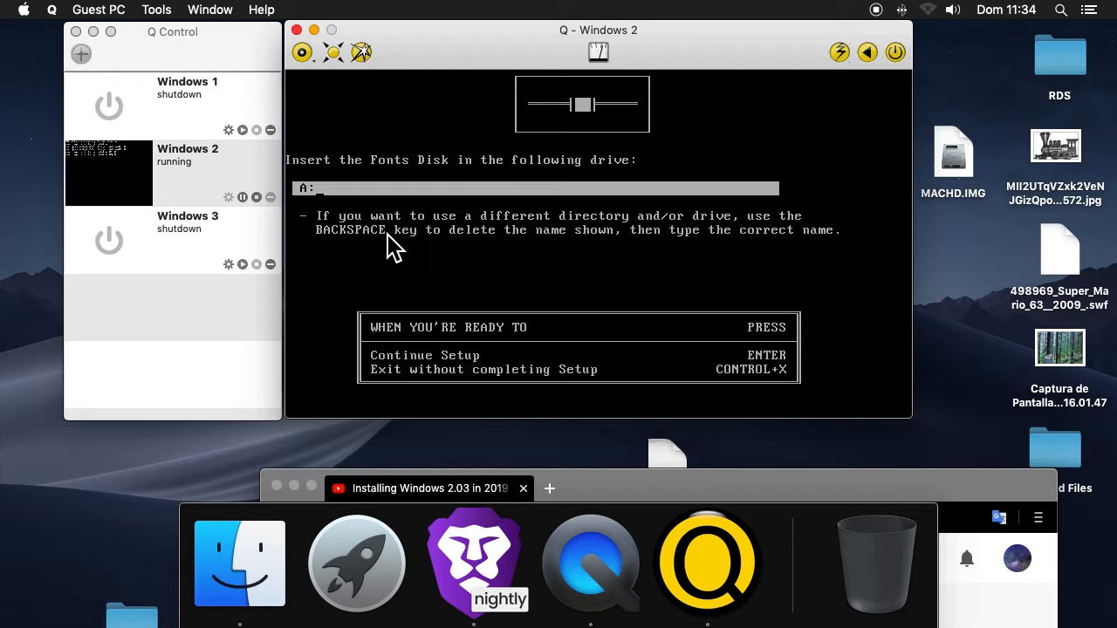
left_click(388, 247)
key("Return")
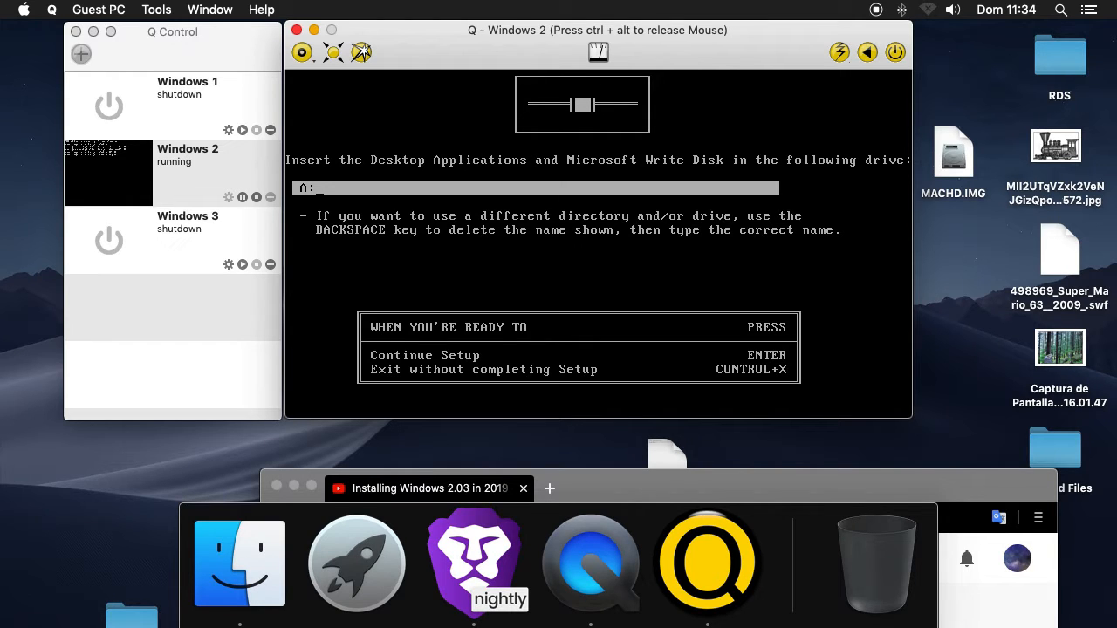
Change floppy0 to the W2D4.IMG image on the desktop using the QEMU monitor
key("ctrl+alt")
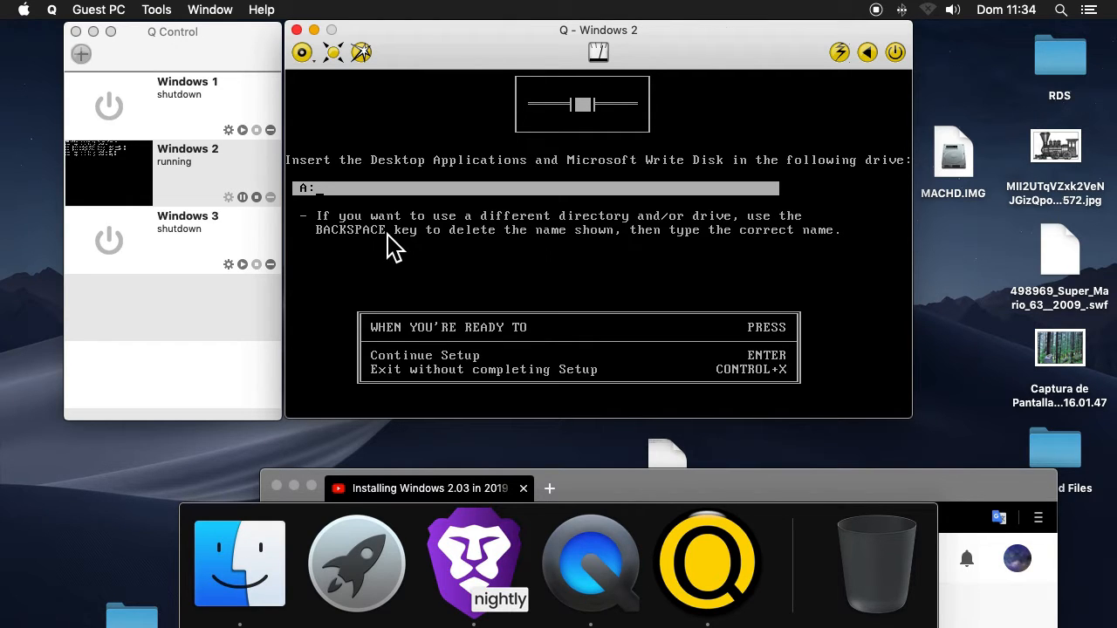
key("ctrl+alt+2")
left_click(390, 249)
key("Up")
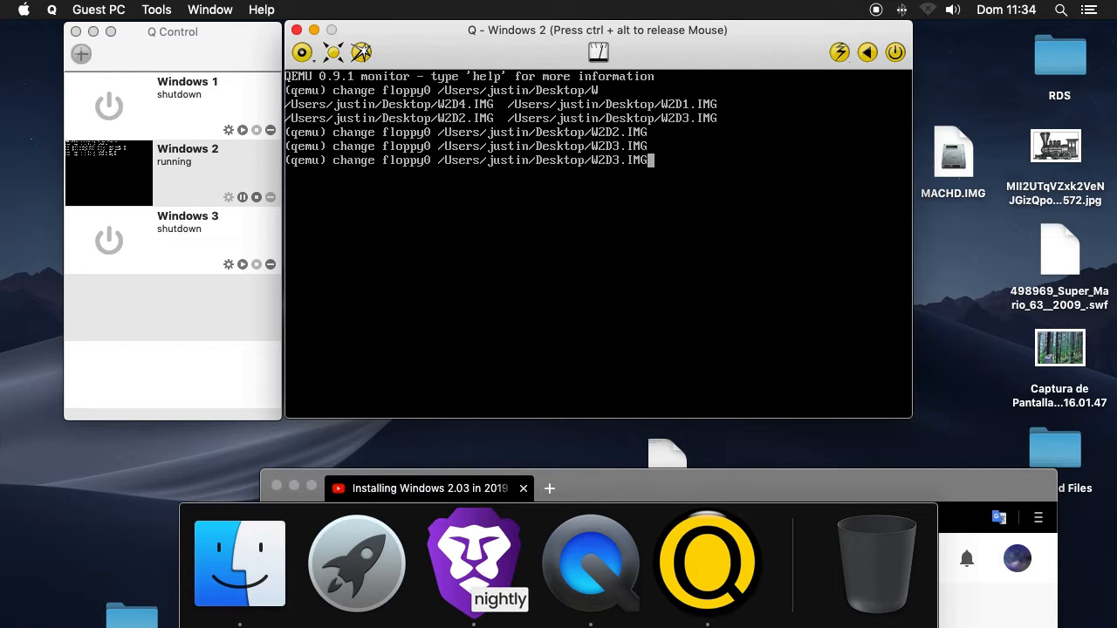
key("Left")
key("Left")
key("Left")
key("Left")
key("BackSpace")
type("4")
key("Return")
Continue Setup with the Desktop Applications and Microsoft Write Disk in drive A:, and finish Setup without viewing the README files
key("ctrl+alt")
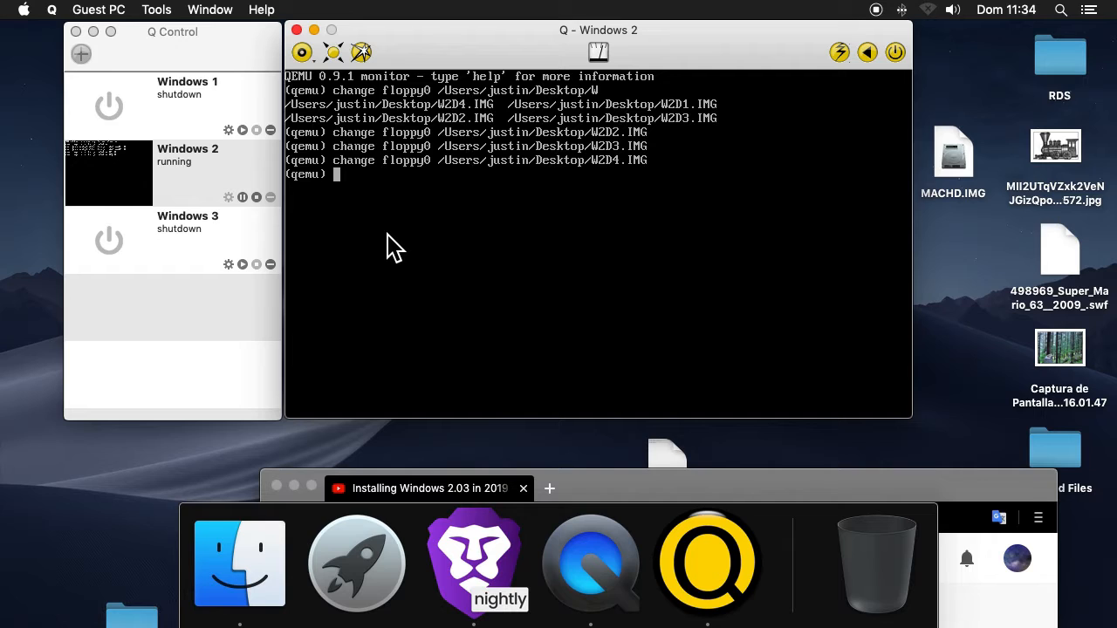
key("ctrl+alt+1")
left_click(388, 246)
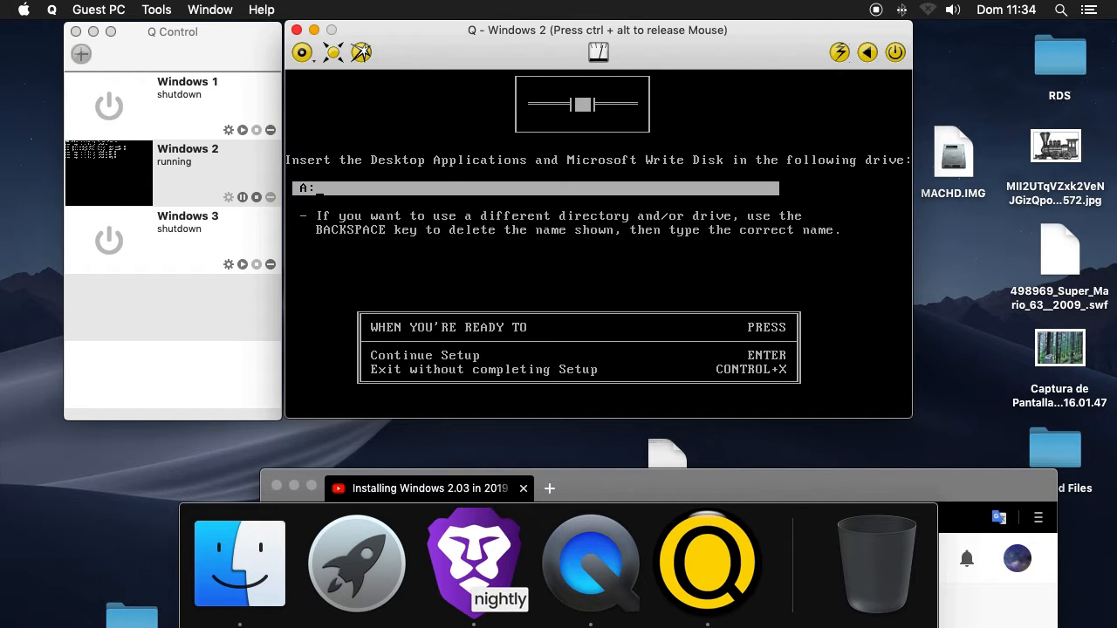
key("Return")
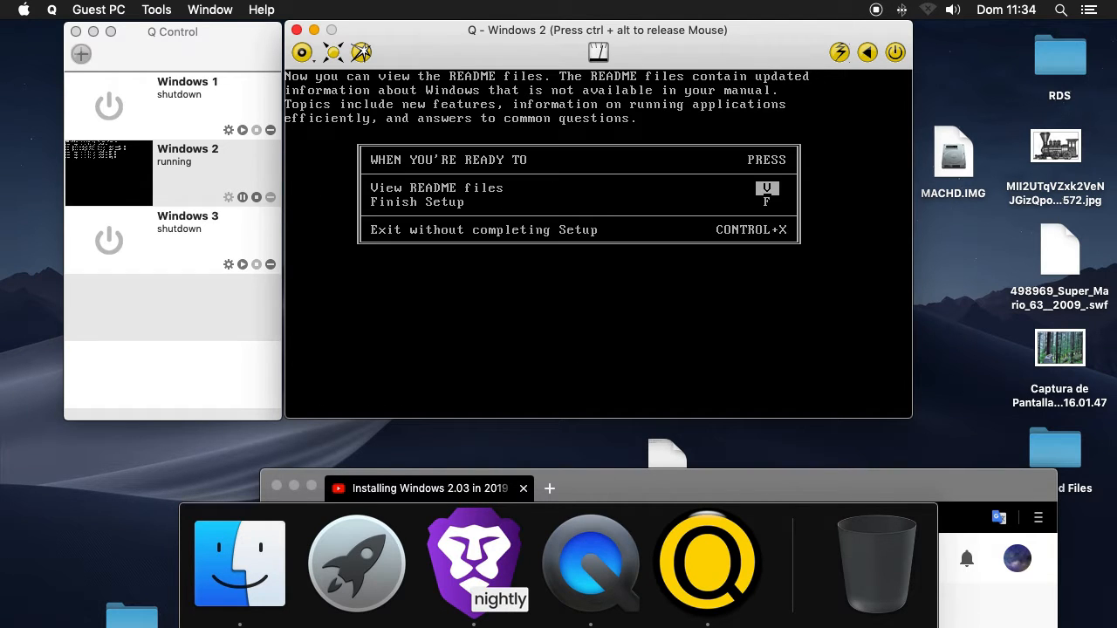
key("f")
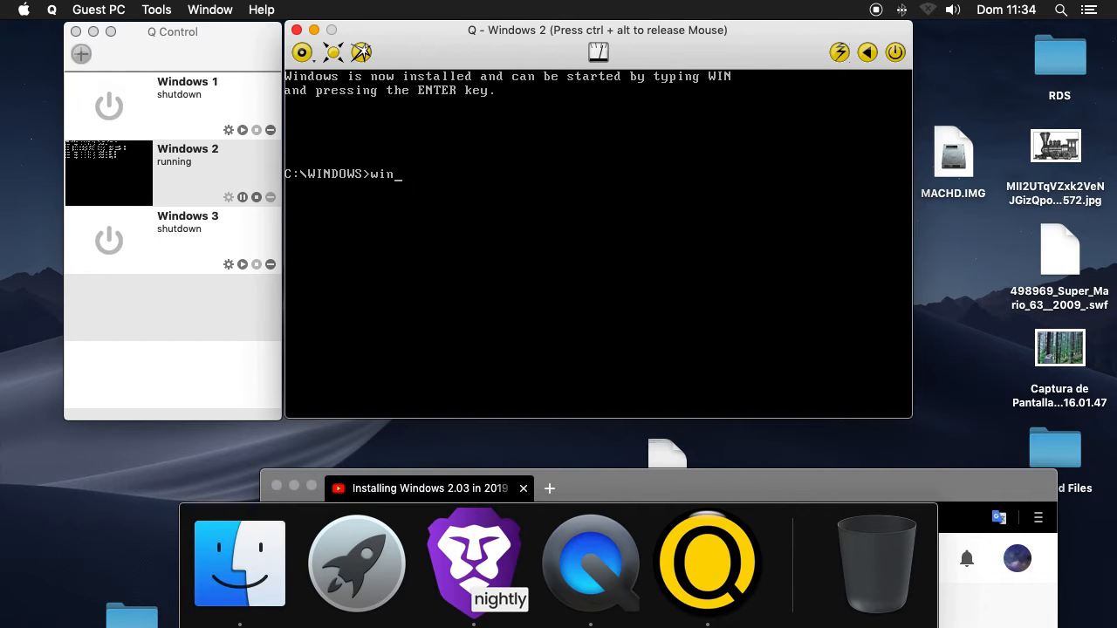
Start Windows with the win command and try to run WRITE.EXE from the MS-DOS Executive, cancelling the system warning
key("Return")
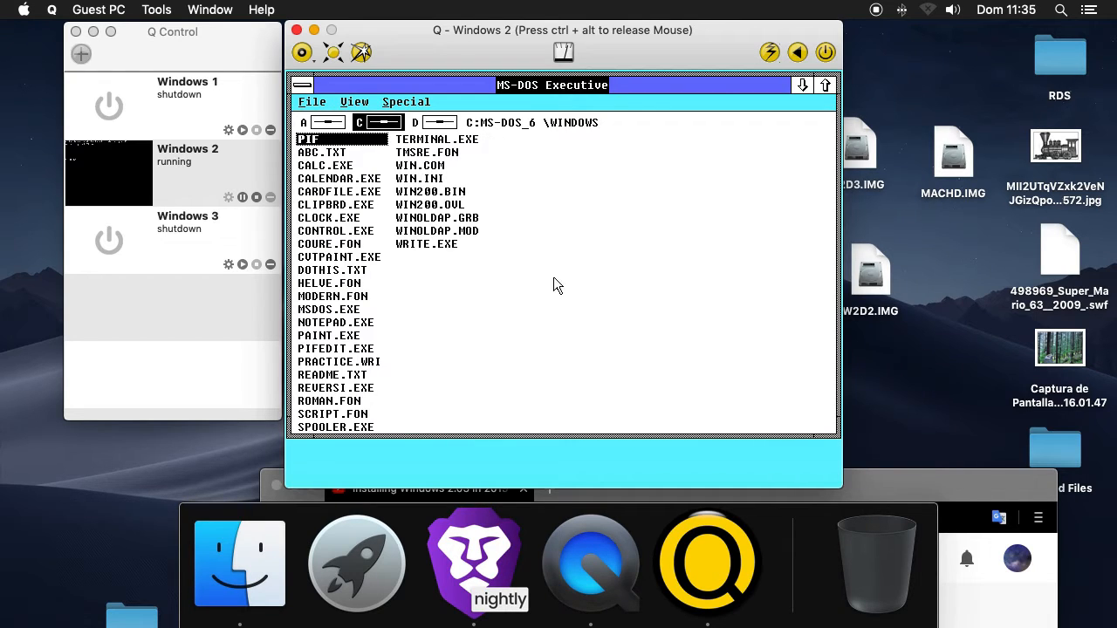
double_click(455, 246)
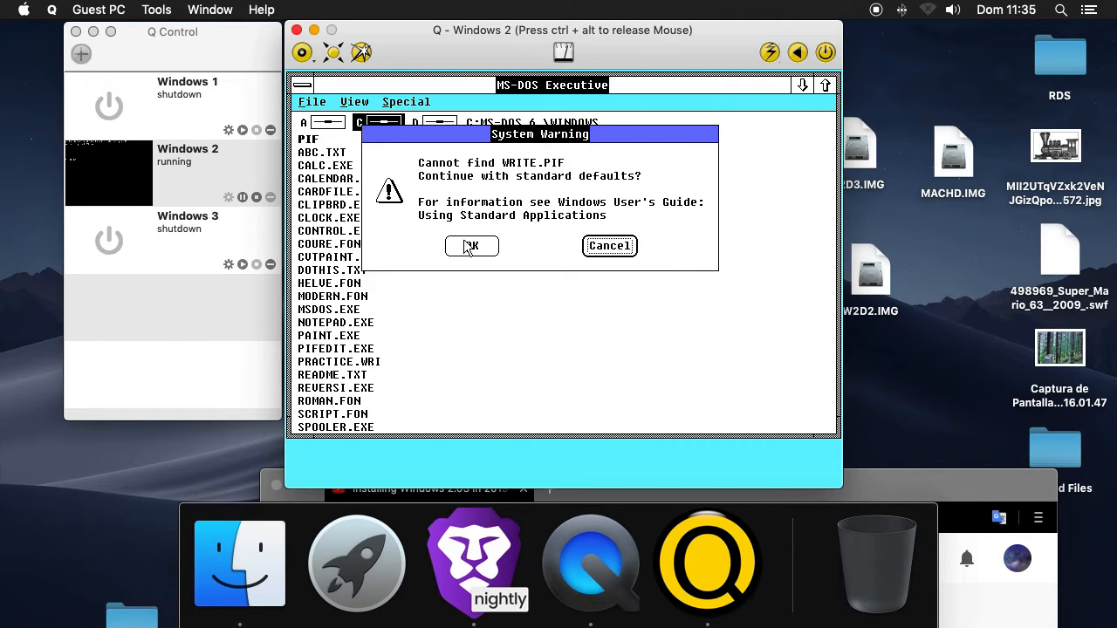
left_click(595, 252)
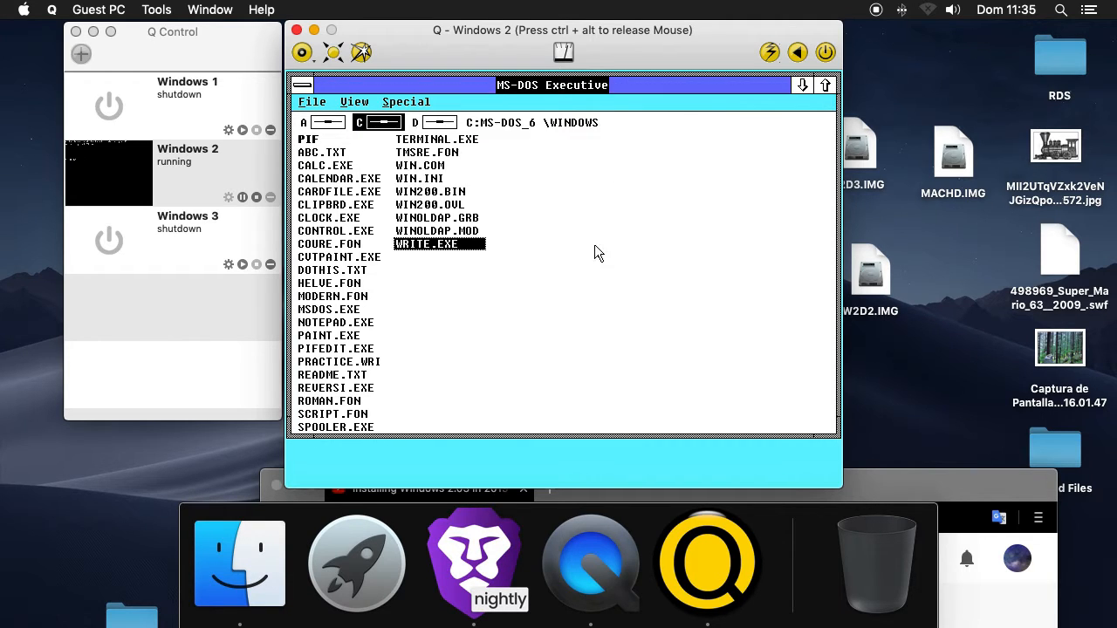
Exit Windows to the DOS prompt and turn off the Windows 2 guest PC
double_click(304, 87)
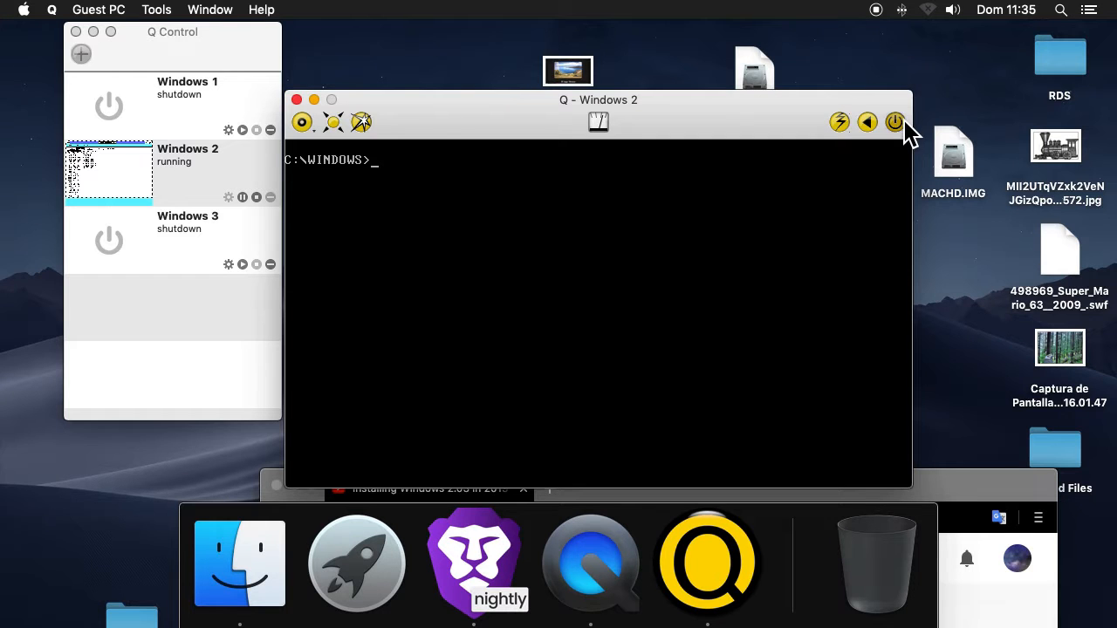
left_click(898, 122)
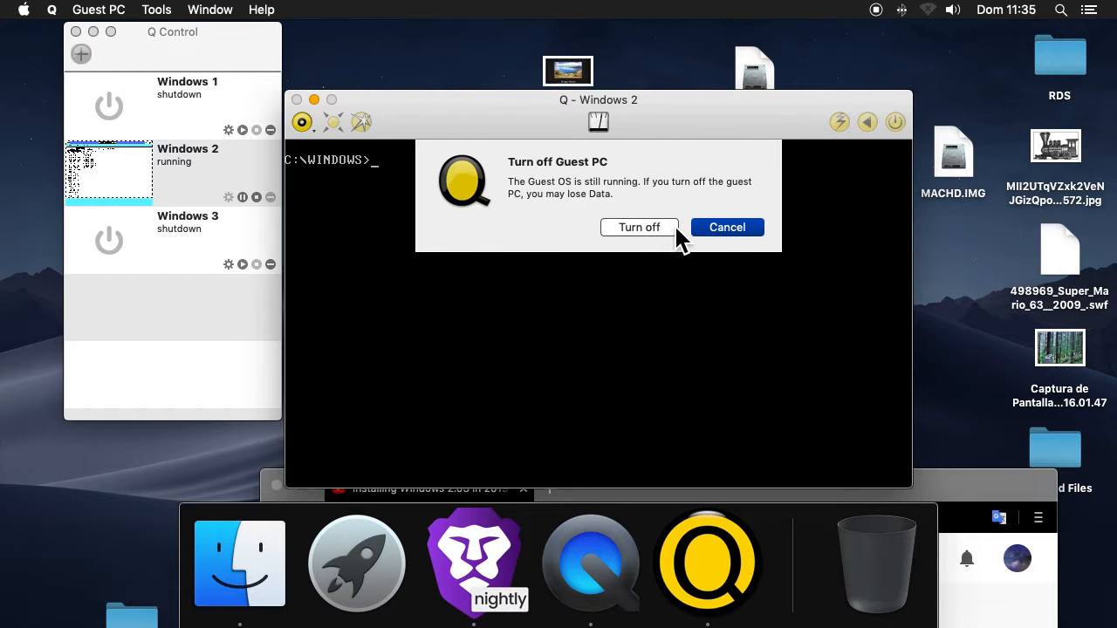
left_click(658, 229)
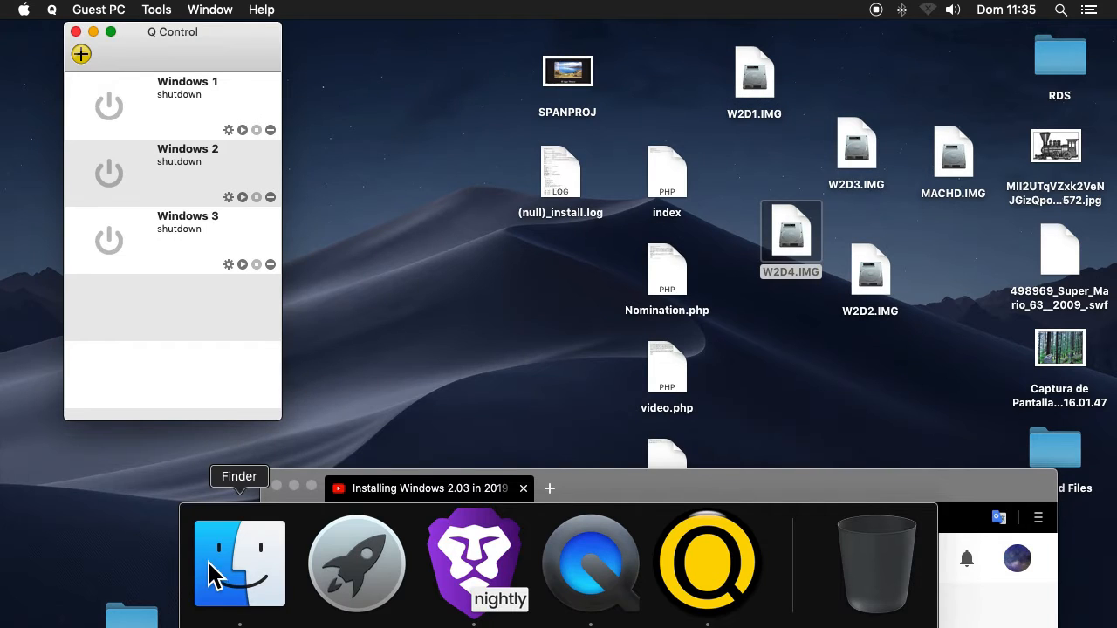
Switch to Finder and show the package contents of Windows 2.qvm in the QEMU folder under Documentos
left_click(213, 576)
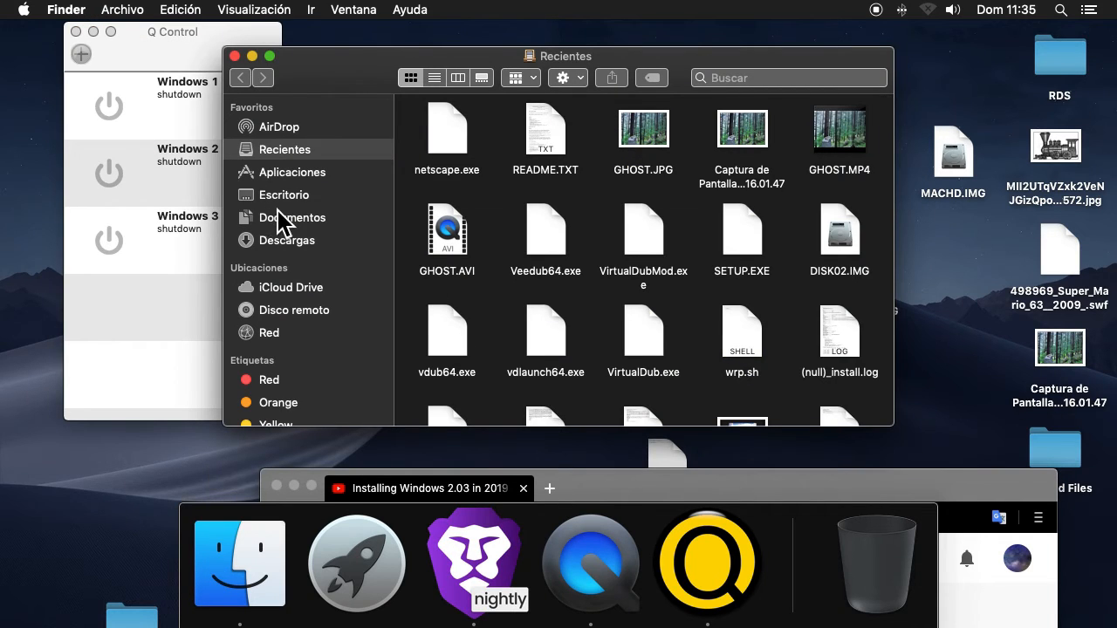
left_click(301, 241)
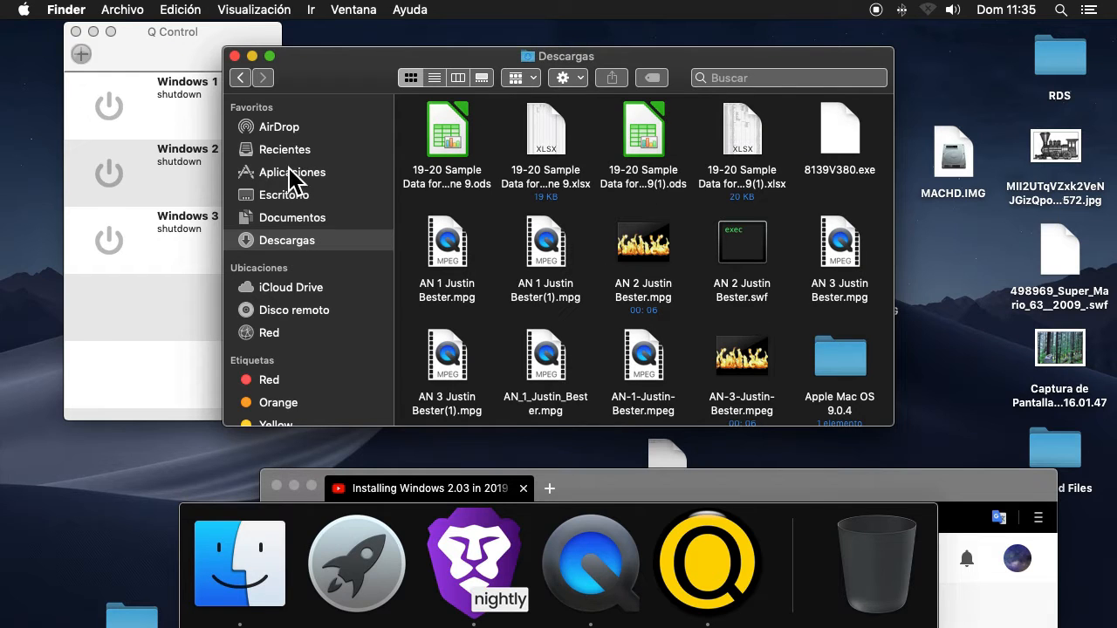
left_click(293, 218)
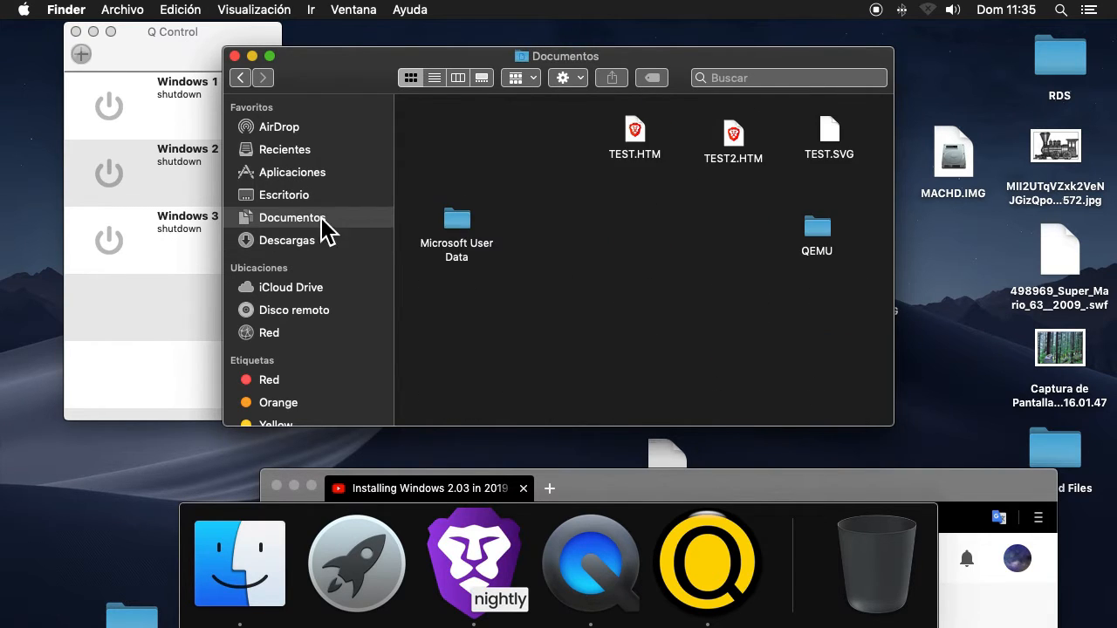
double_click(820, 238)
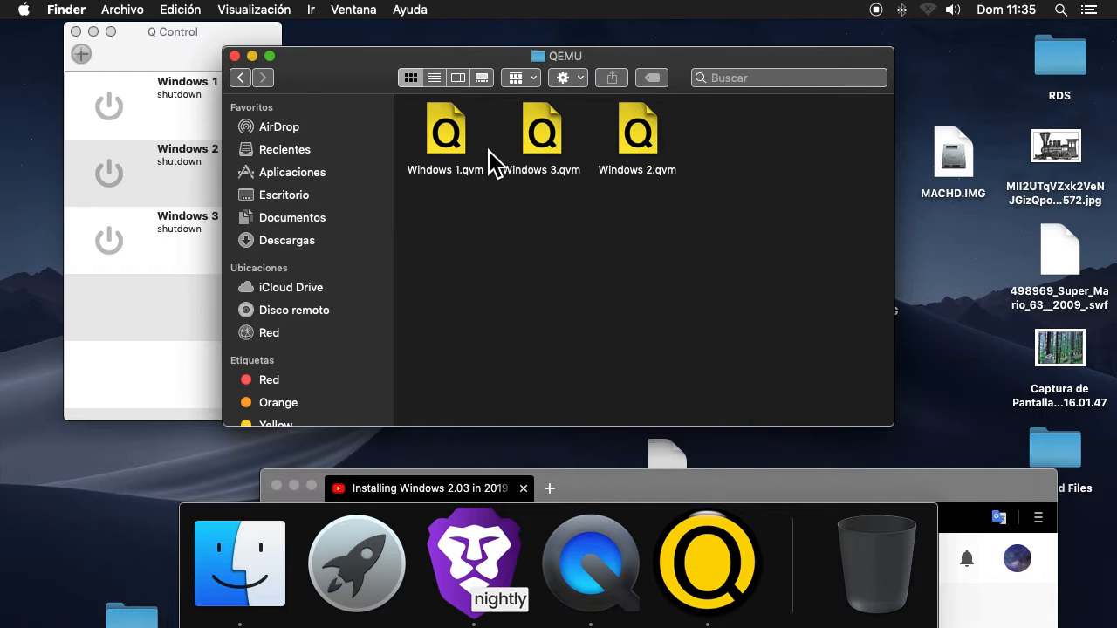
right_click(640, 131)
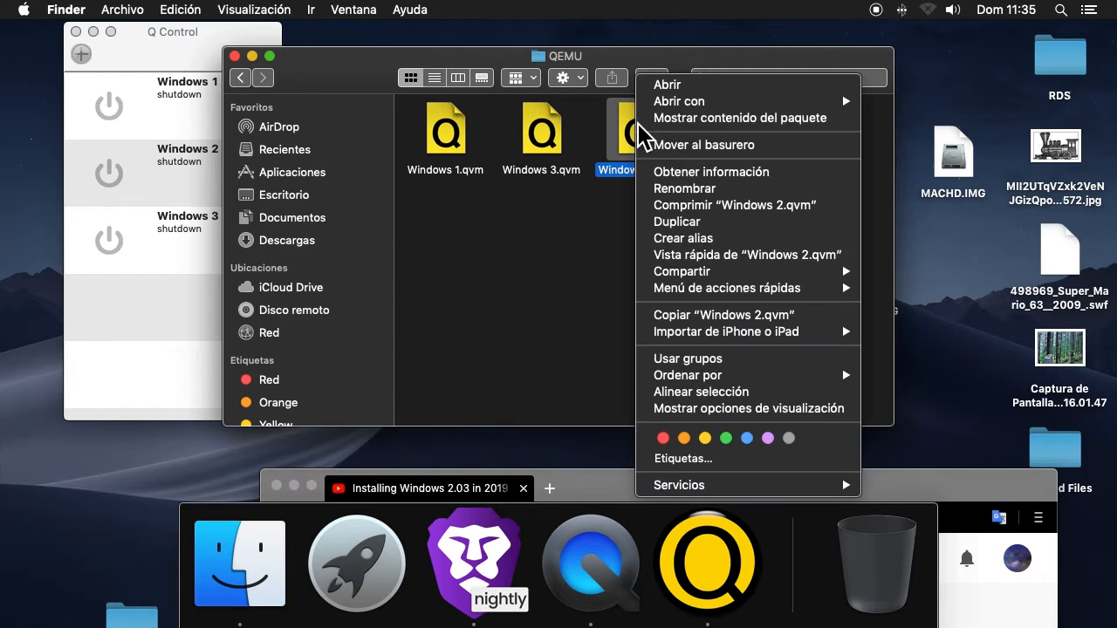
left_click(685, 118)
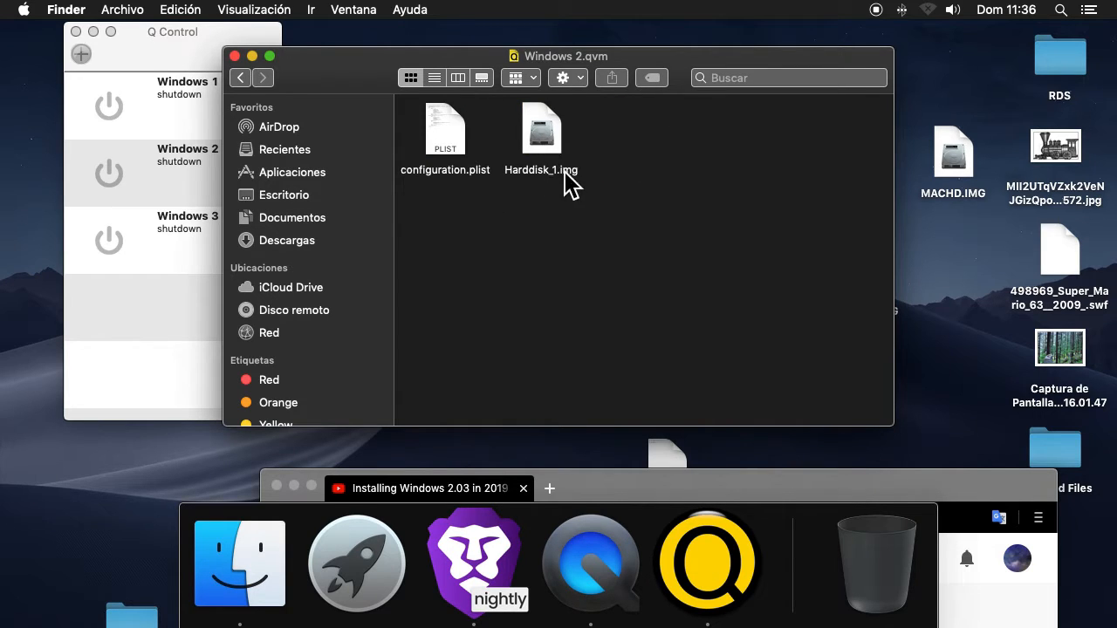
Mount Harddisk_1.img from the virtual machine package and open the MS-DOS_6 volume
left_click(540, 133)
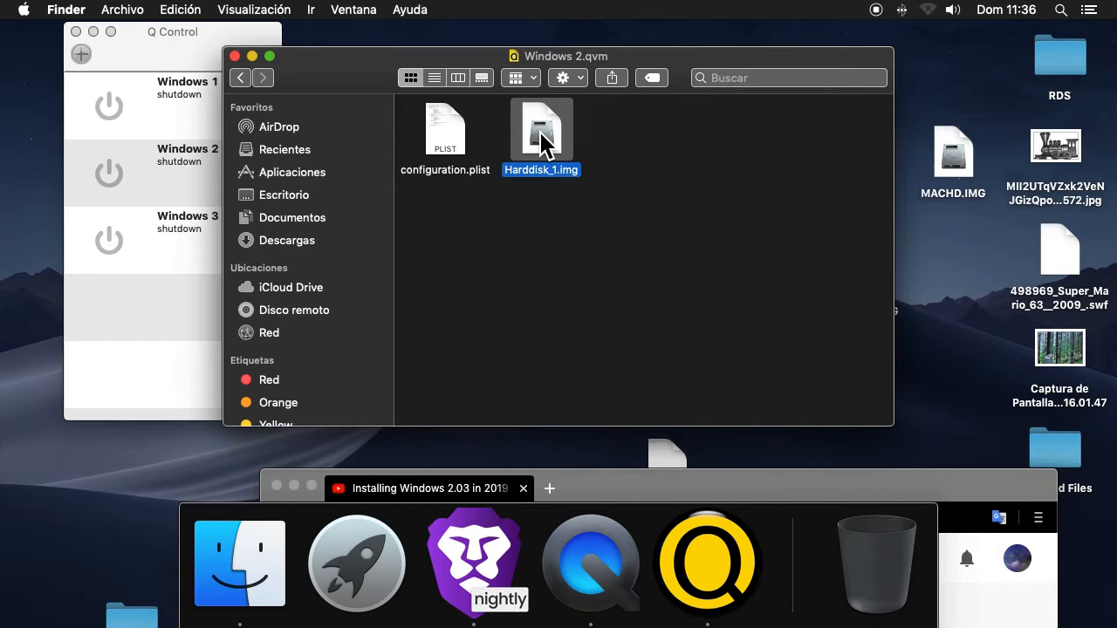
left_click_drag(771, 64, 377, 76)
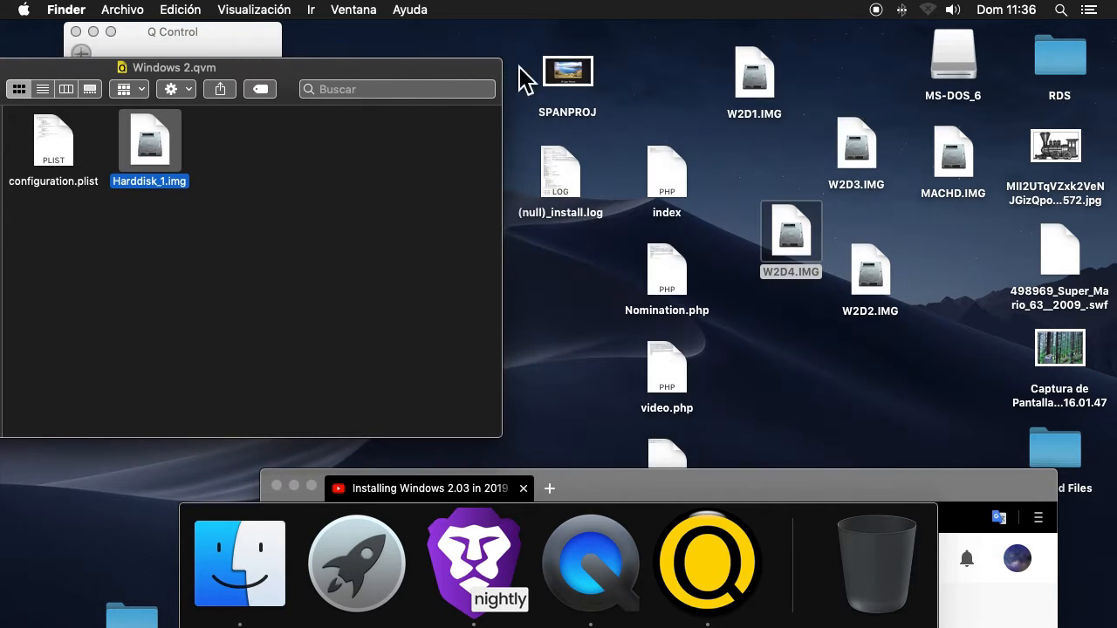
double_click(970, 65)
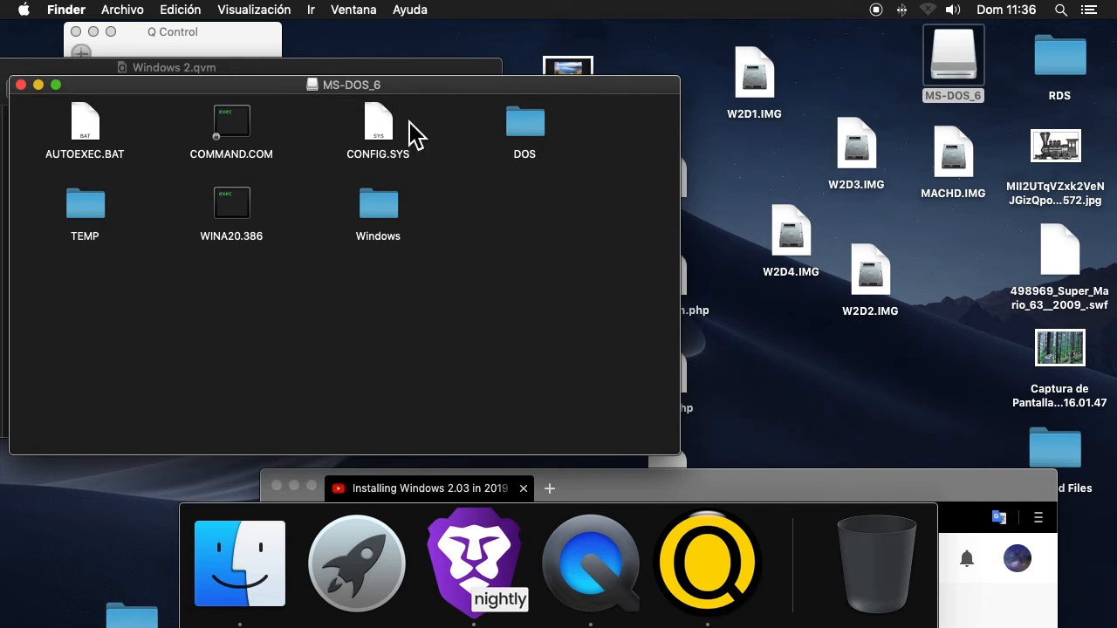
Open the Windows folder on the MS-DOS_6 volume and look inside its PIF folder
left_click(382, 214)
double_click(382, 214)
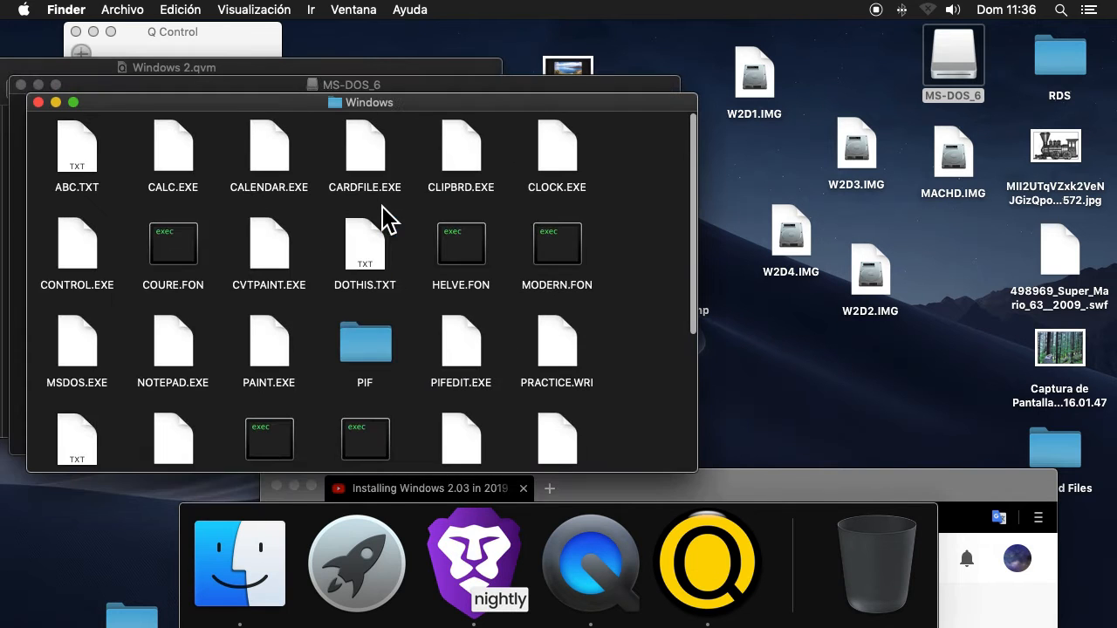
scroll(288, 262, "down", 3)
left_click(358, 218)
double_click(357, 218)
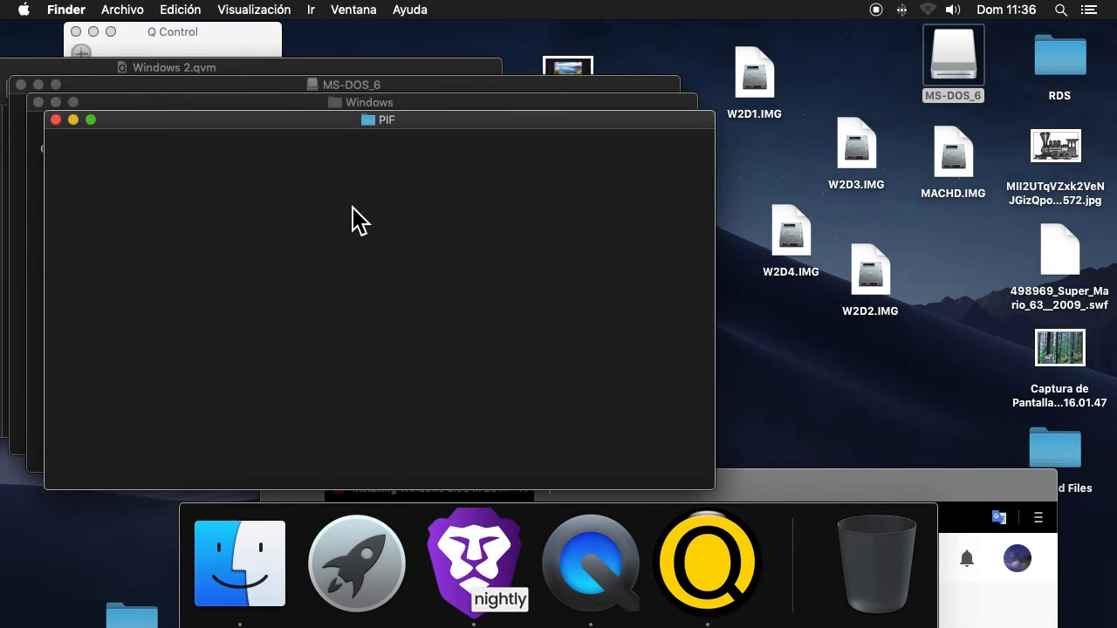
Mount the W2D2.IMG floppy image from the desktop and open its UTILITY volume
left_click(872, 275)
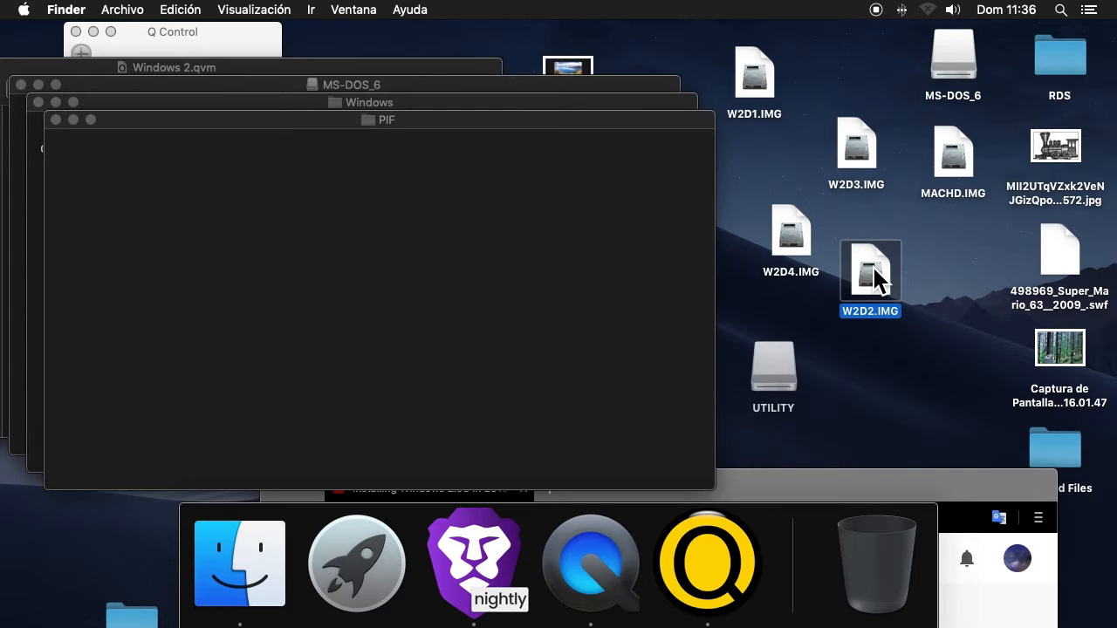
left_click(774, 359)
double_click(774, 360)
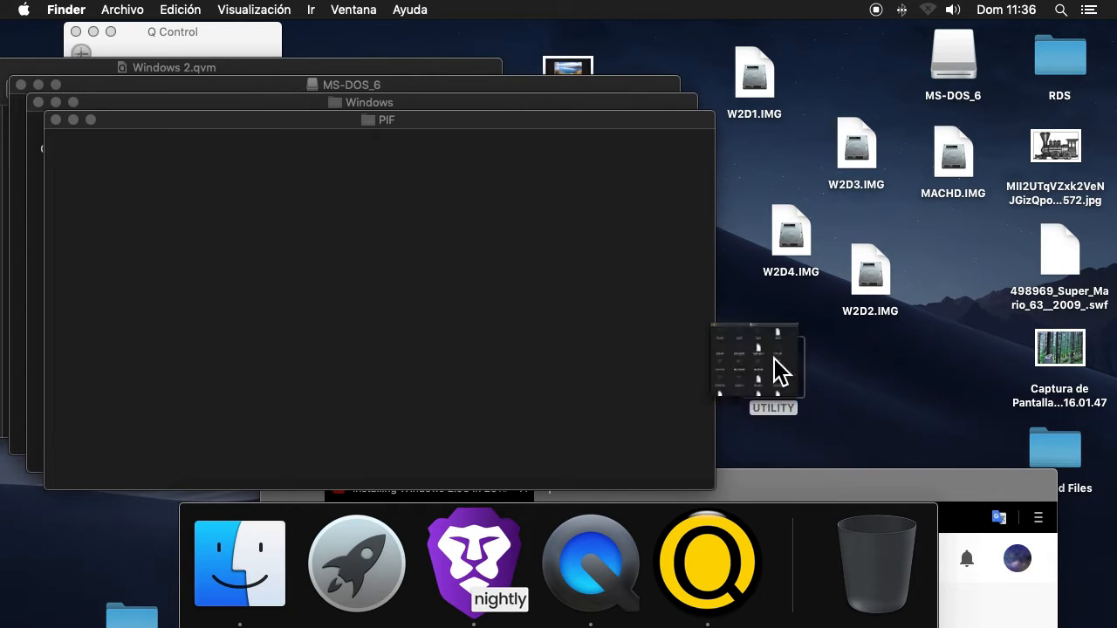
Look through the files on the UTILITY volume, close its window and eject the volume
scroll(401, 240, "down", 10)
scroll(401, 242, "up", 10)
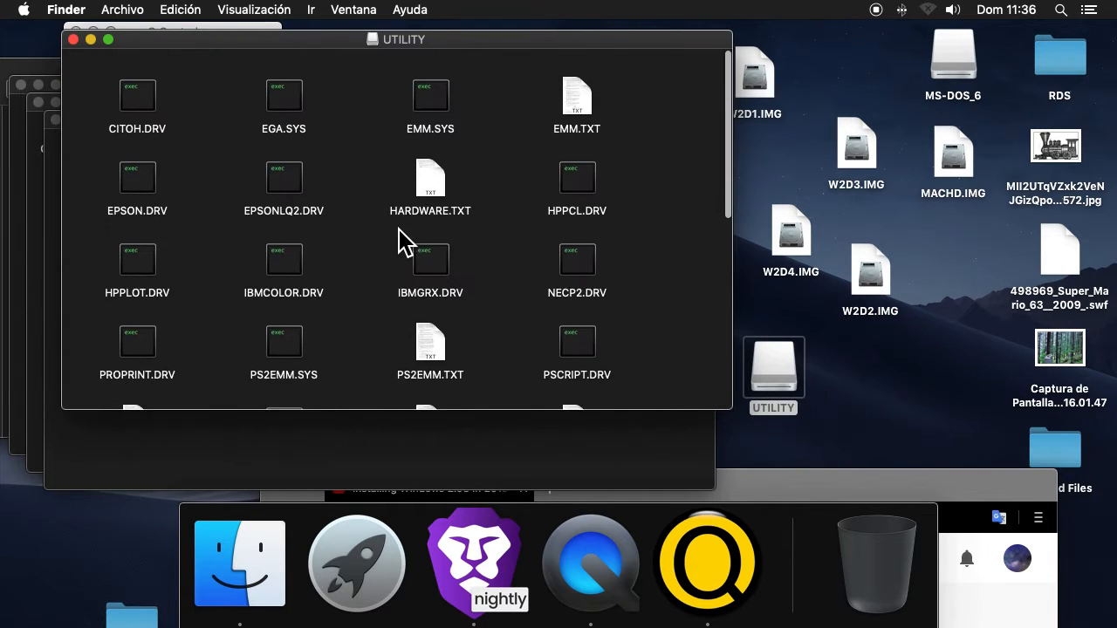
left_click(74, 39)
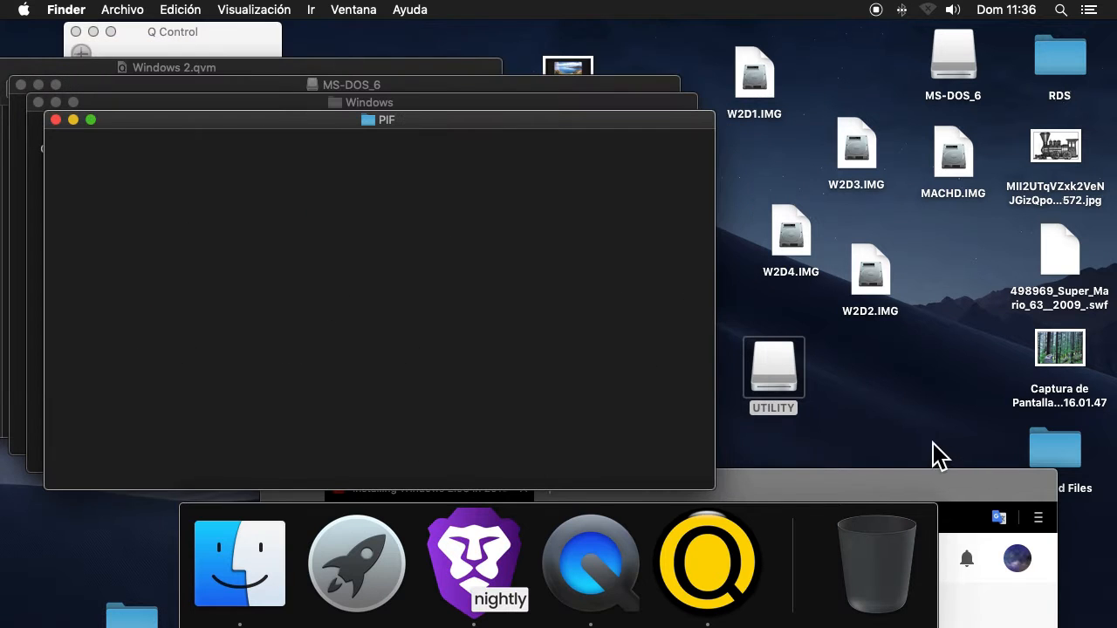
left_click(773, 367)
right_click(771, 359)
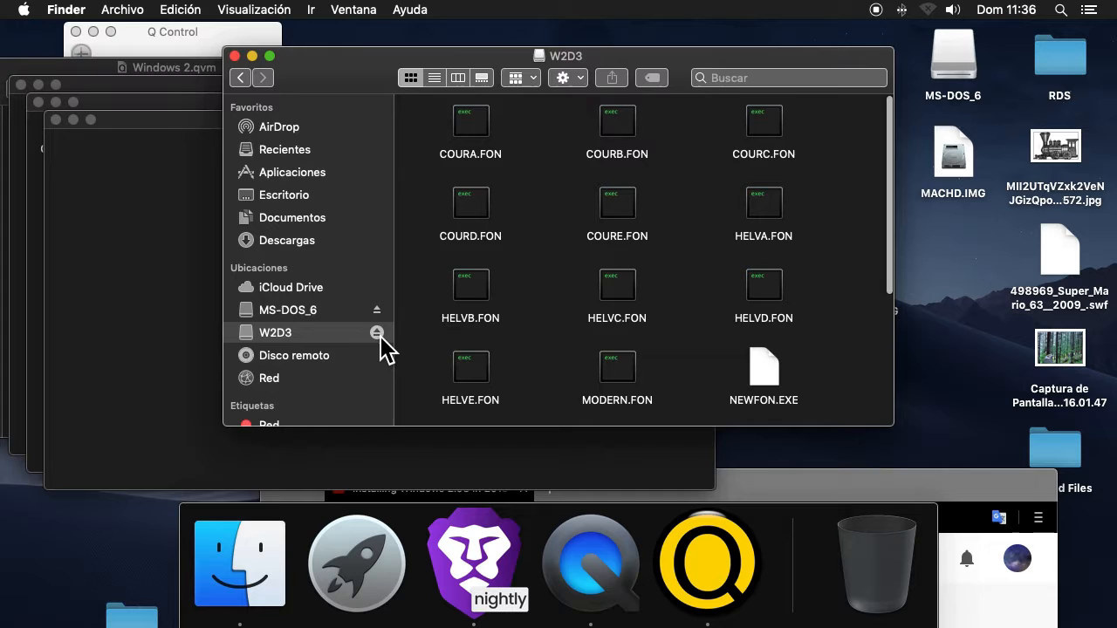
left_click(379, 347)
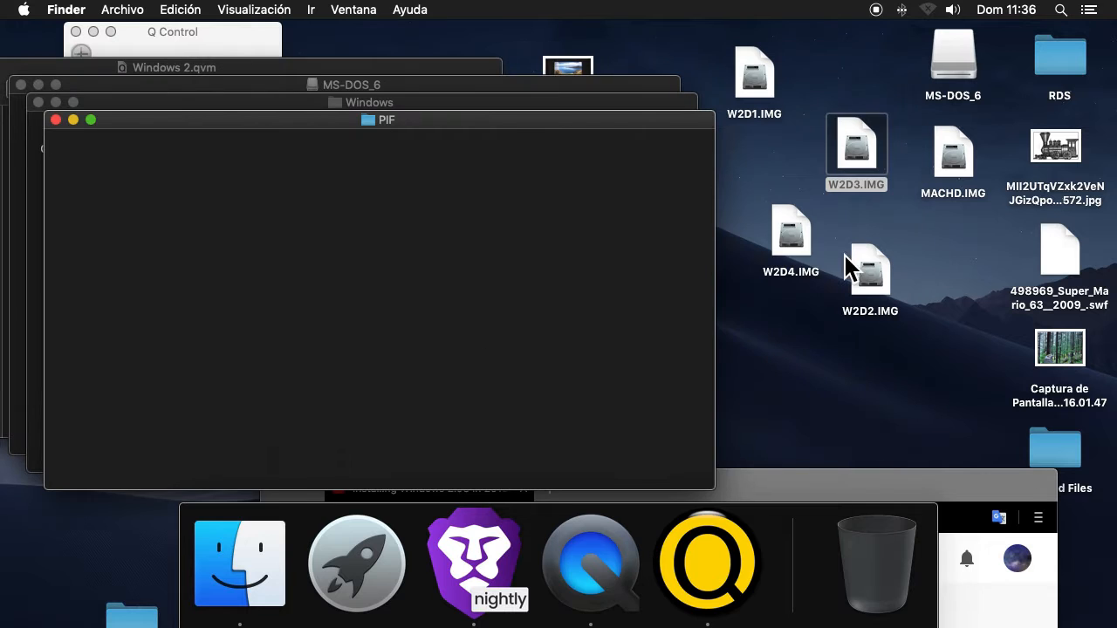
Mount W2D4.IMG from the desktop and open the PIF folder of the W2D4 volume in a new Finder window
left_click(794, 253)
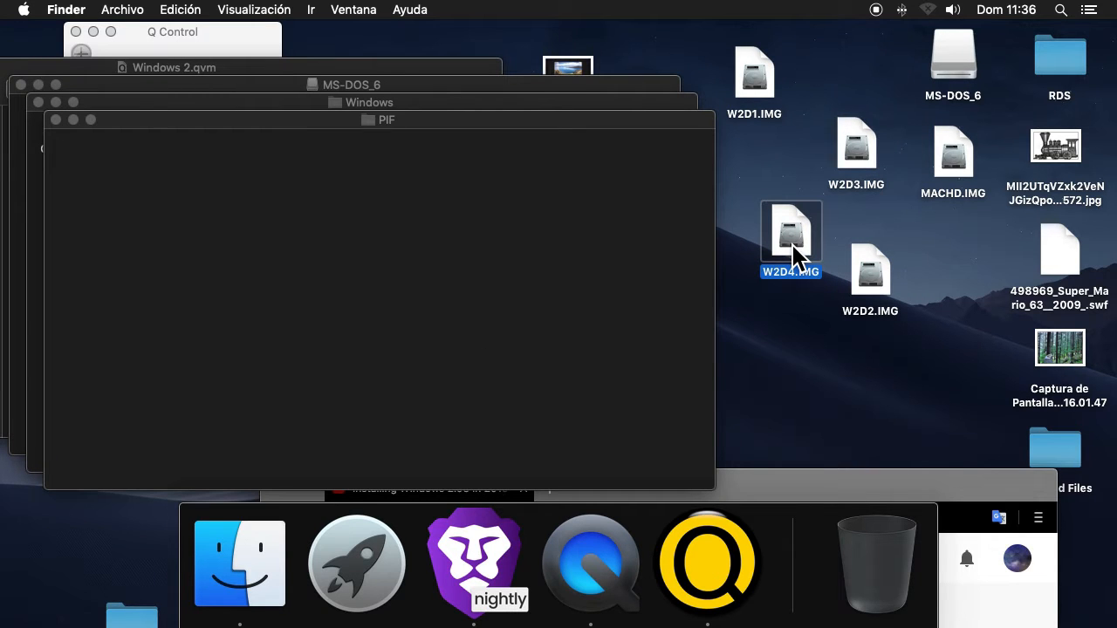
right_click(258, 593)
left_click(304, 351)
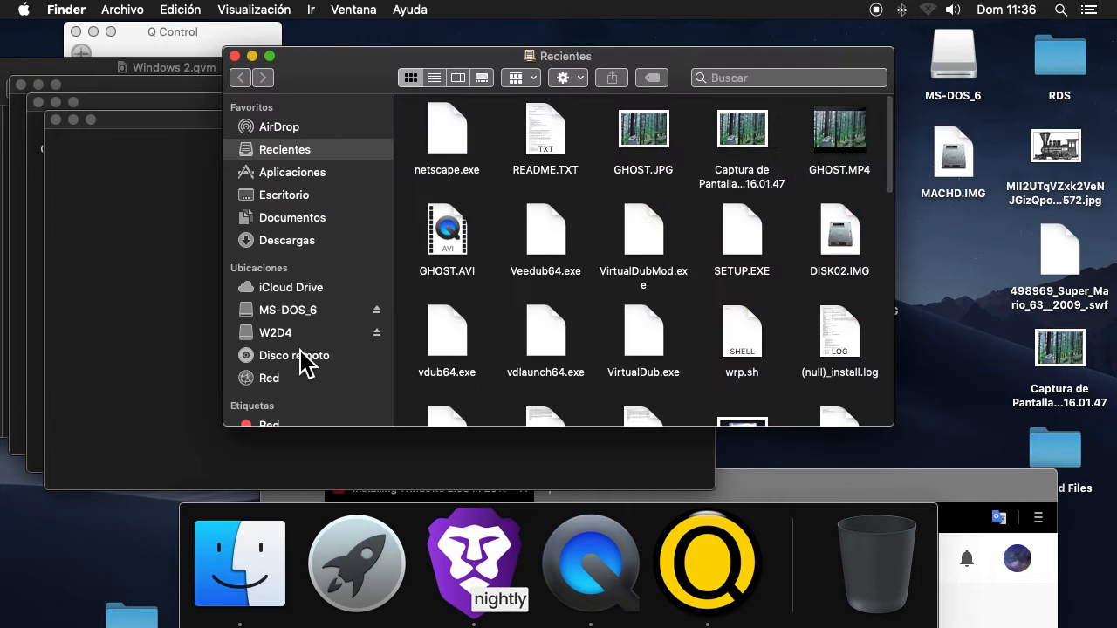
left_click(321, 333)
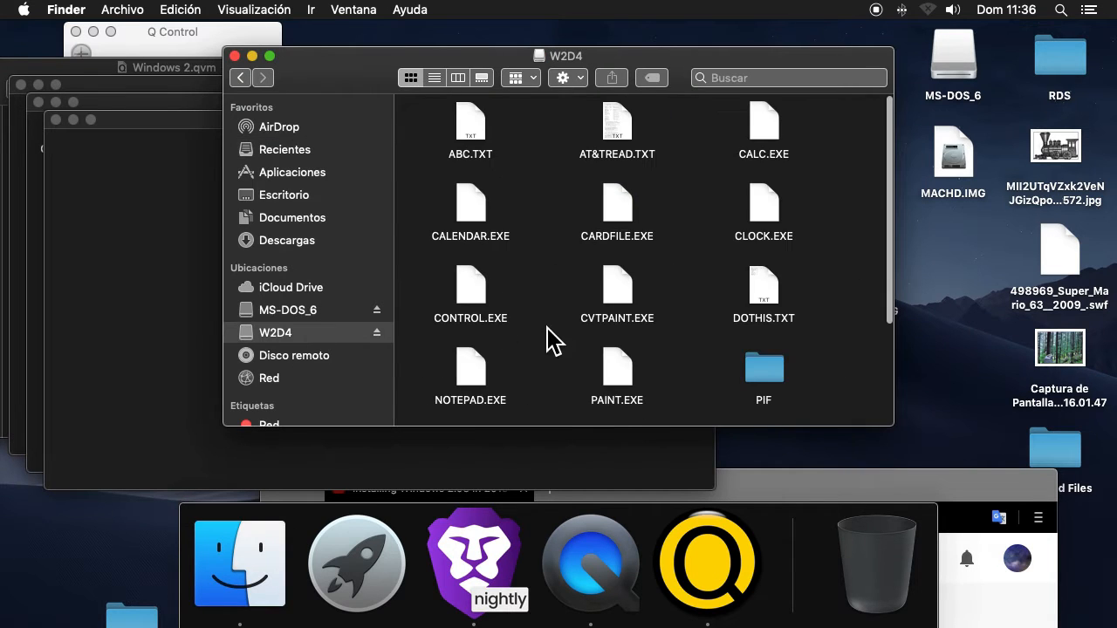
scroll(548, 349, "down", 5)
left_click(769, 206)
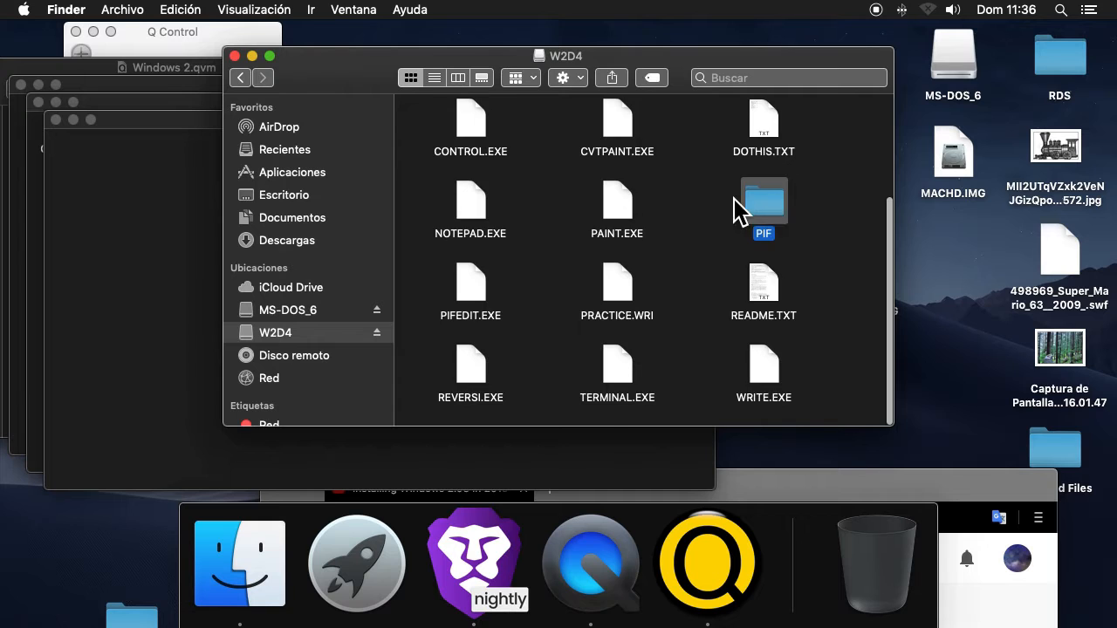
double_click(742, 206)
Copy all the PIF files from W2D4 into the empty PIF folder of the MS-DOS_6 Windows folder and close the destination window
left_click_drag(407, 114, 877, 611)
left_click_drag(341, 79, 651, 71)
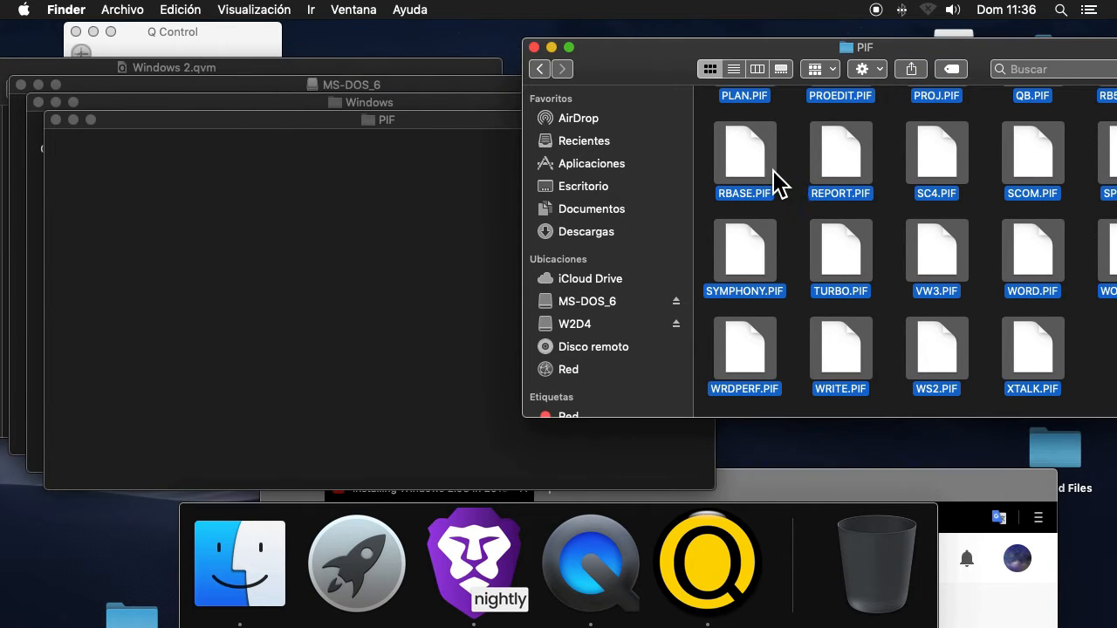
left_click_drag(776, 179, 232, 332)
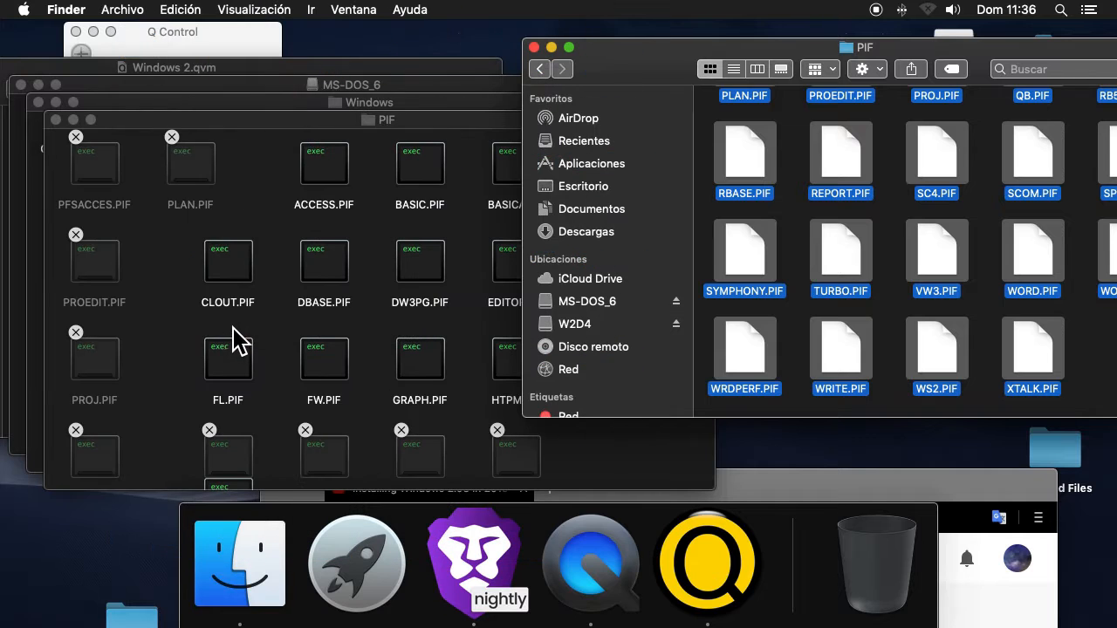
scroll(172, 265, "up", 2)
scroll(173, 265, "down", 10)
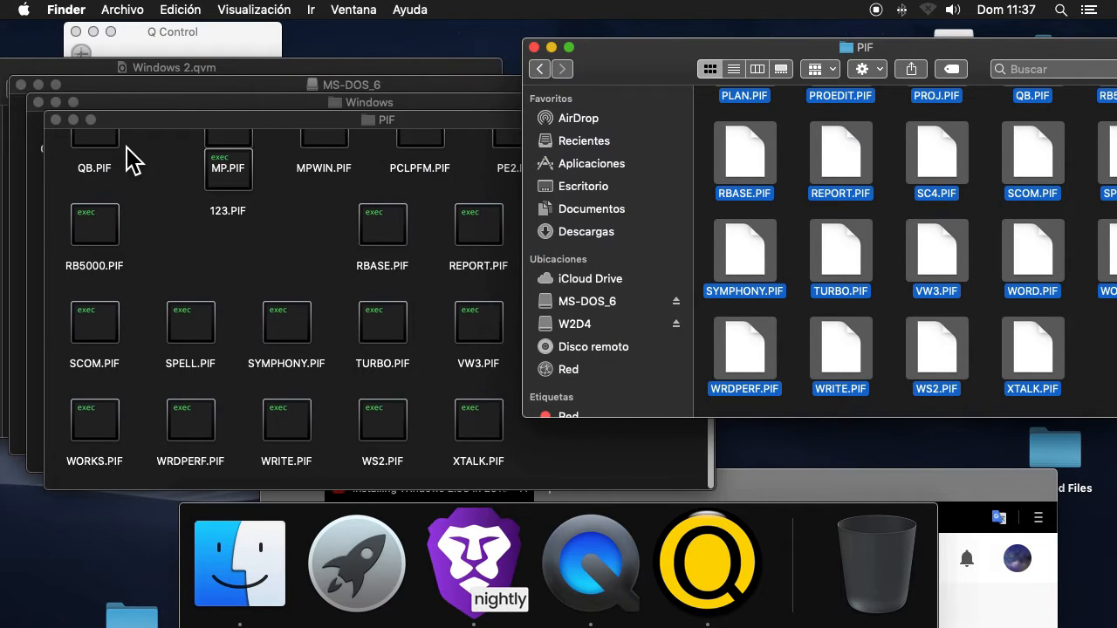
left_click(56, 119)
Return to the W2D4 root and copy REVERSI.EXE, TERMINAL.EXE and WRITE.EXE into the MS-DOS_6 Windows folder, replacing the existing files
left_click(803, 166)
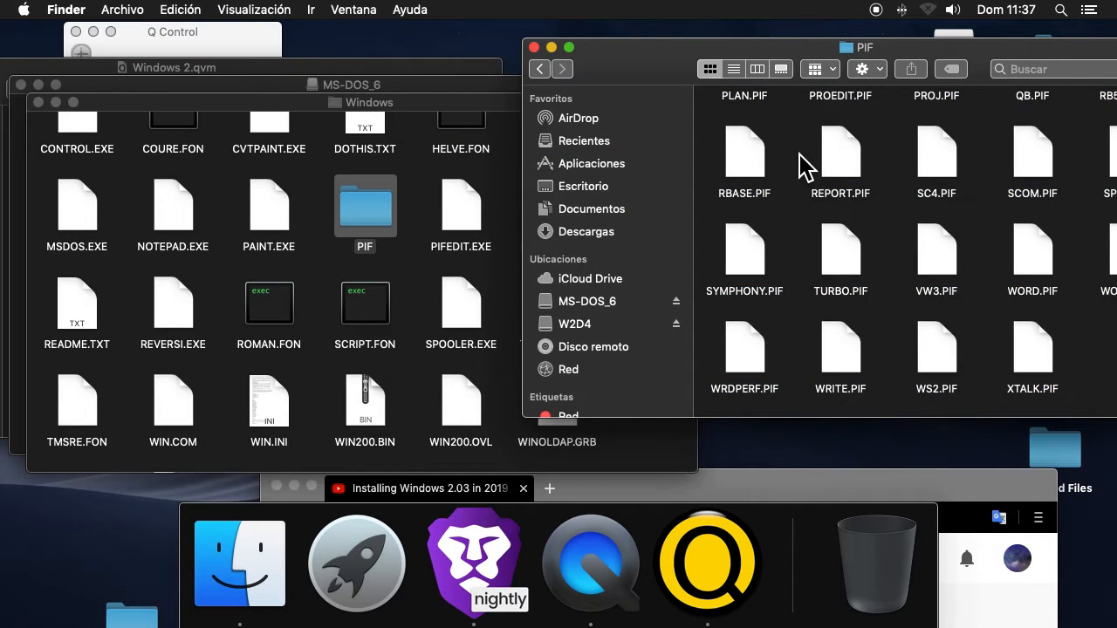
key("super+Up")
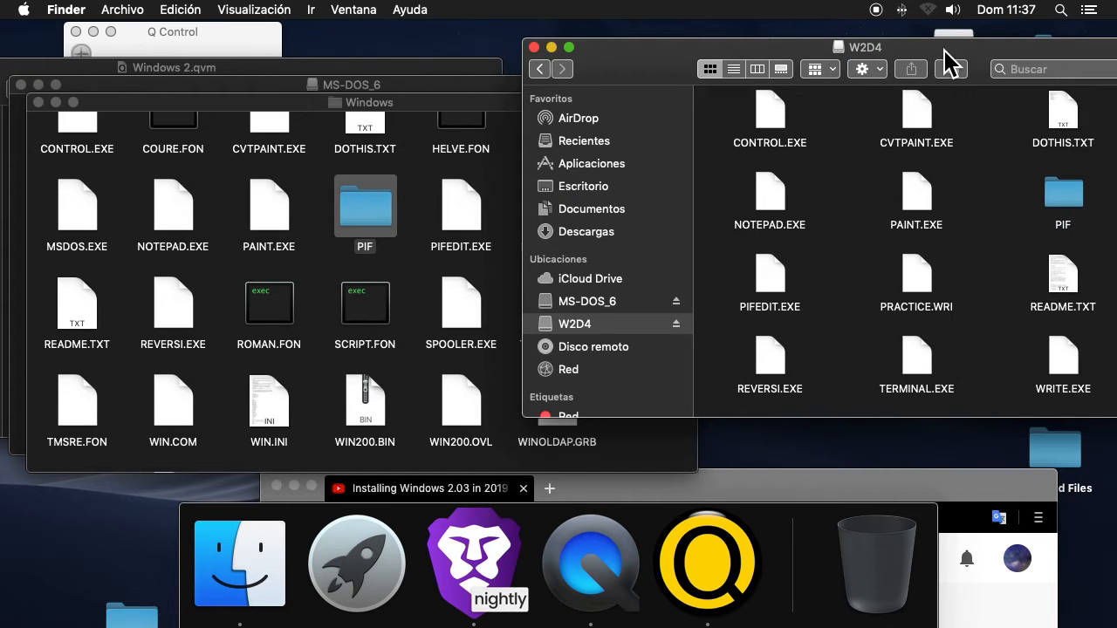
double_click(942, 52)
scroll(652, 254, "up", 3)
scroll(661, 284, "down", 3)
left_click_drag(833, 362, 387, 332)
left_click_drag(487, 348, 144, 325)
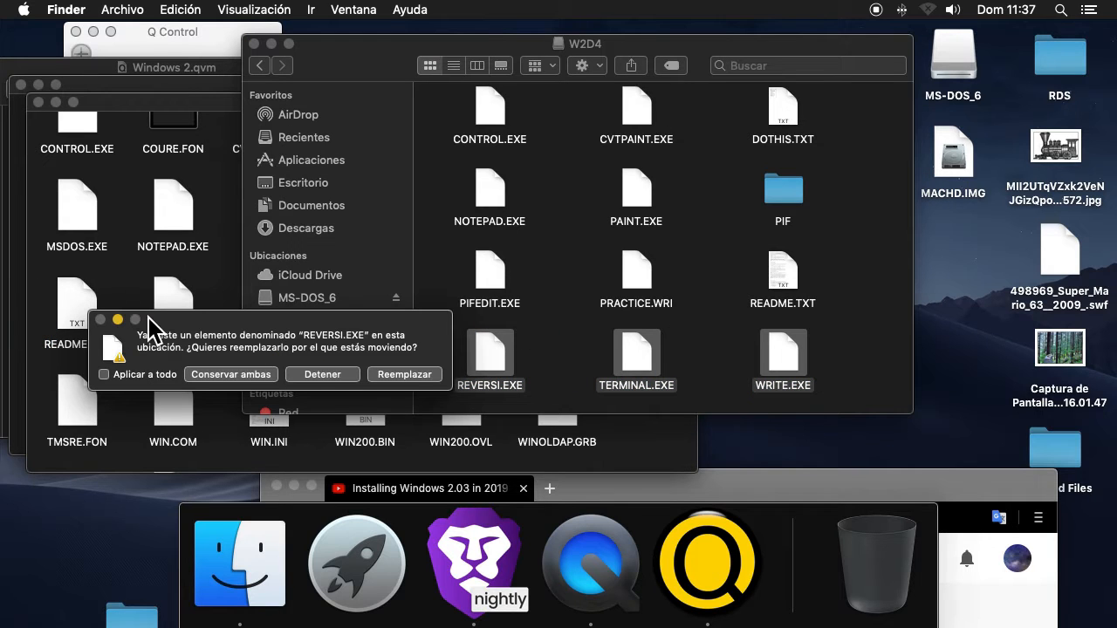
left_click(415, 372)
left_click(412, 370)
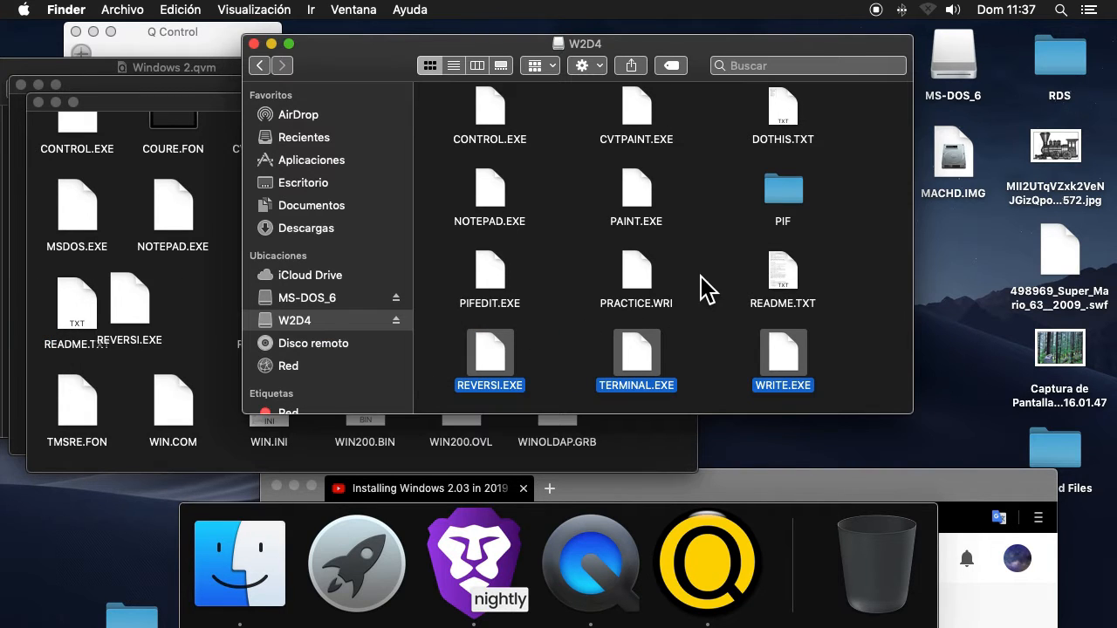
Copy W2D4's PIFEDIT, NOTEPAD, PAINT, CONTROL, CVTPAINT, CALENDAR, CARDFILE, CLOCK and CALC programs into the Windows folder, replacing all duplicates
left_click(502, 288)
mouse_move(705, 197)
left_mouse_down()
mouse_move(523, 209)
mouse_move(446, 142)
mouse_move(466, 154)
left_mouse_up()
scroll(457, 199, "up", 3)
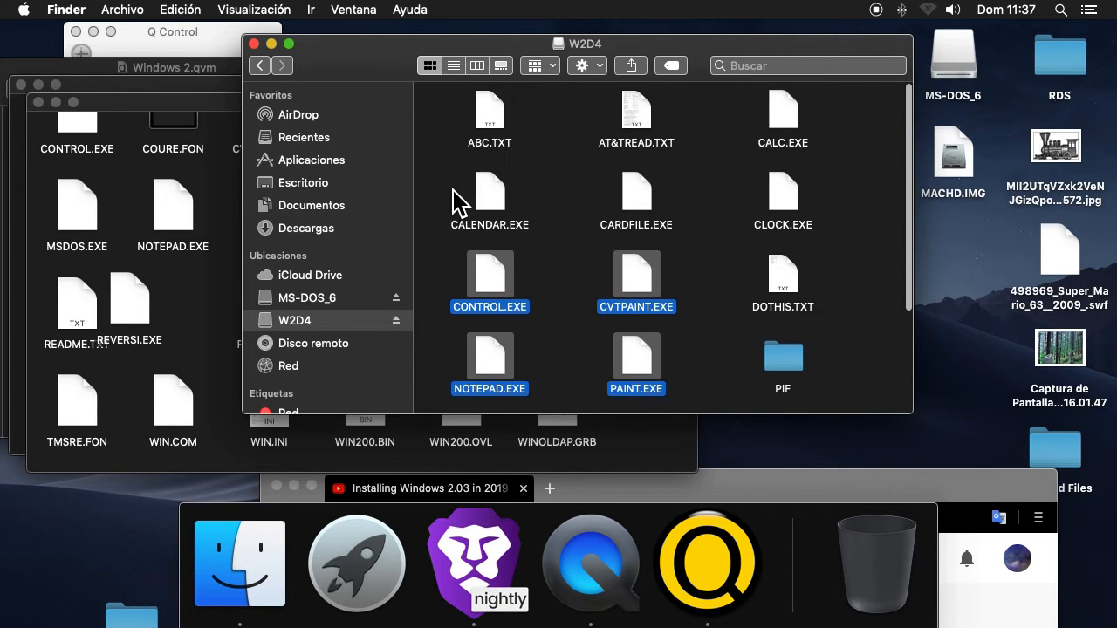
left_click_drag(827, 206, 449, 213)
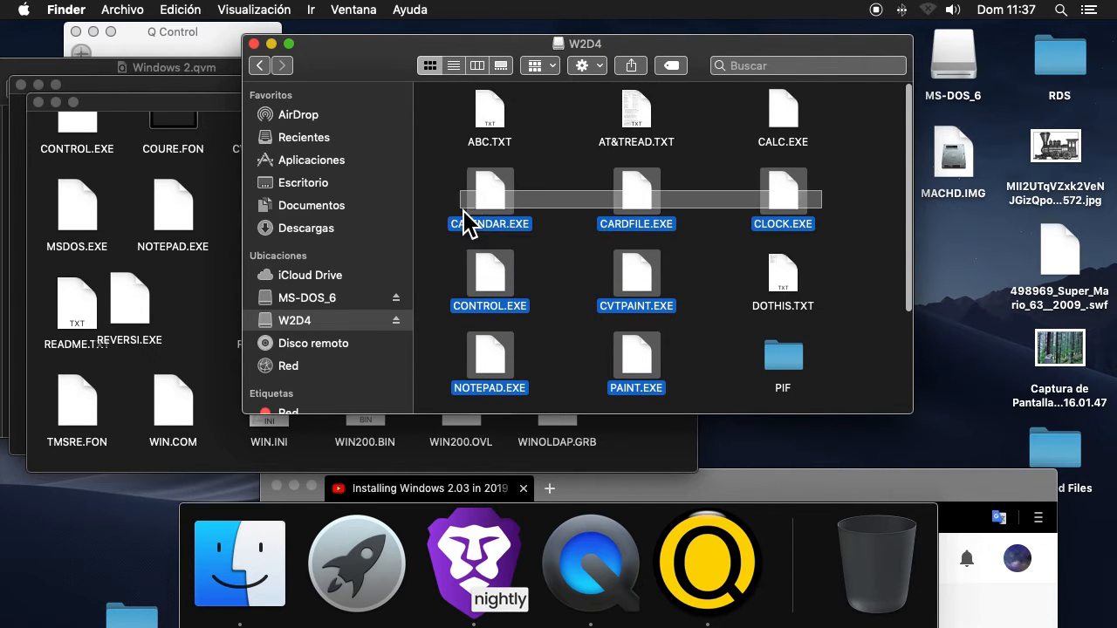
left_click(801, 131, "super")
left_click_drag(801, 131, 213, 187)
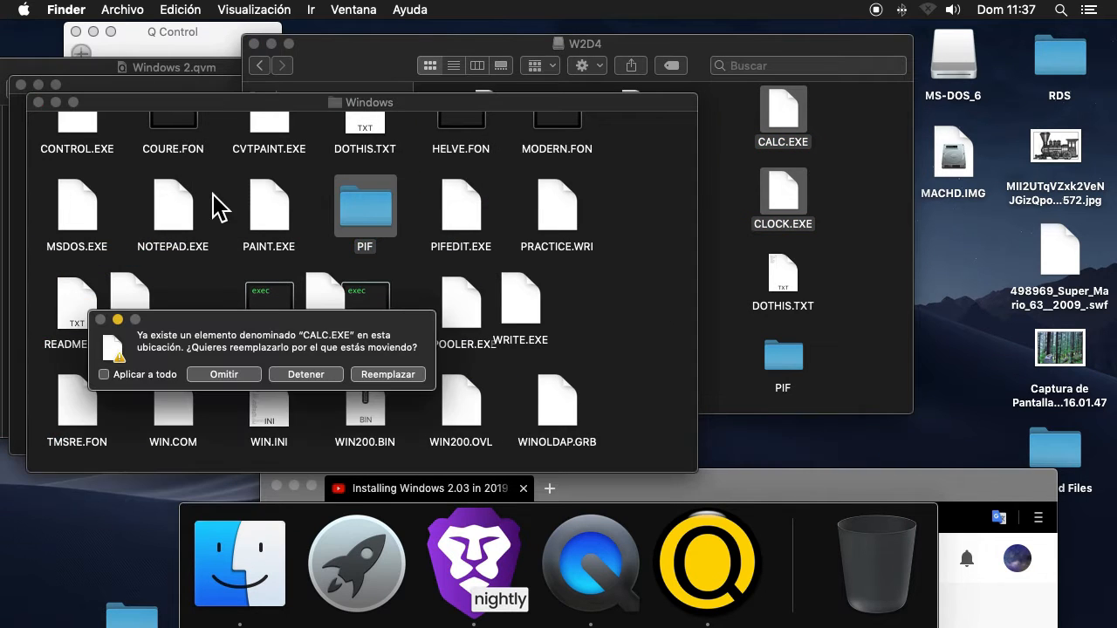
left_click(135, 376)
left_click(406, 375)
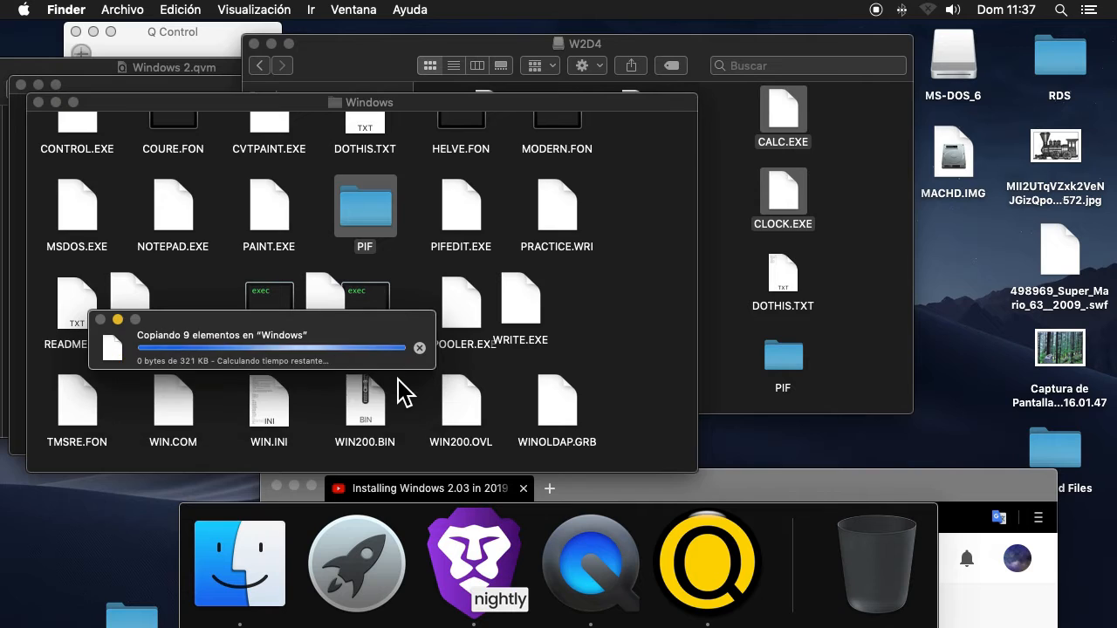
Close the Windows, W2D4 and MS-DOS_6 folder windows and eject the W2D4 and MS-DOS_6 volumes
left_click(38, 102)
left_click(253, 43)
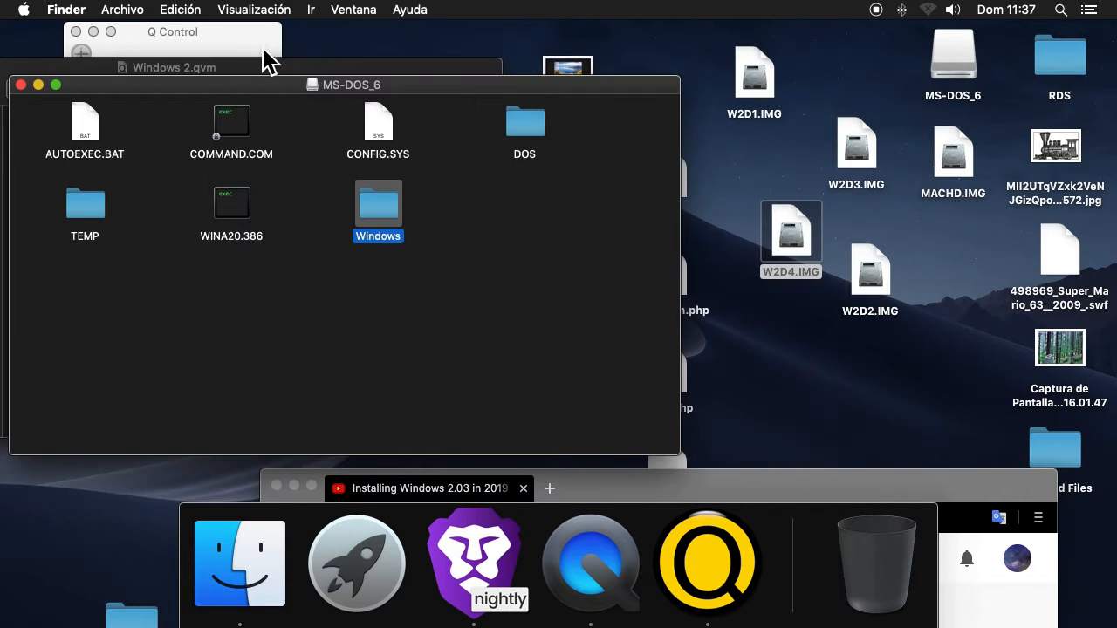
left_click(21, 85)
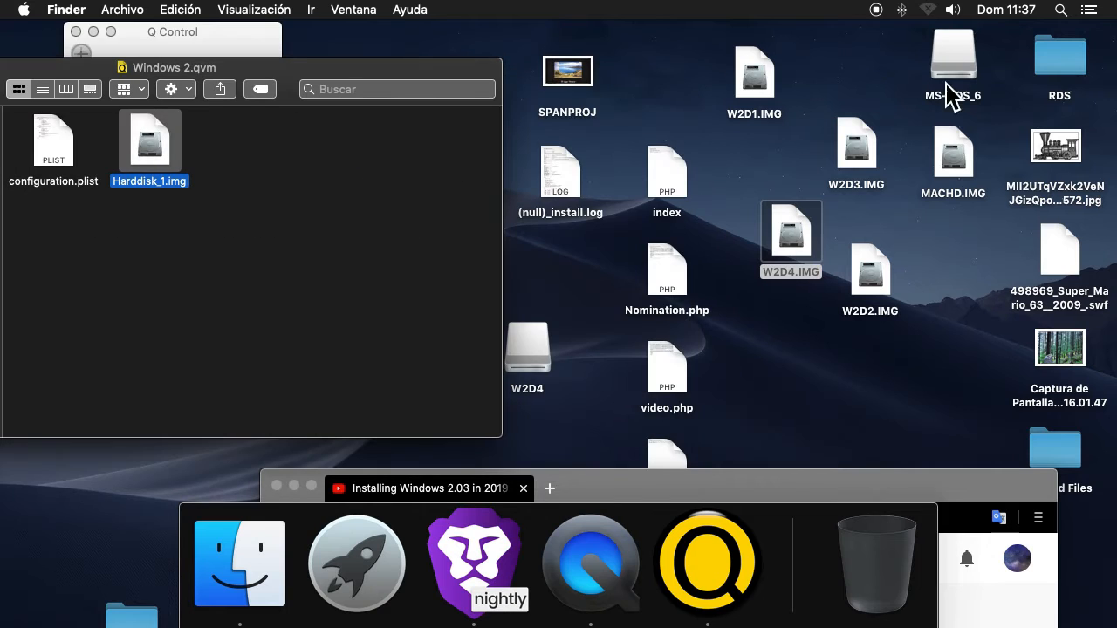
right_click(529, 358)
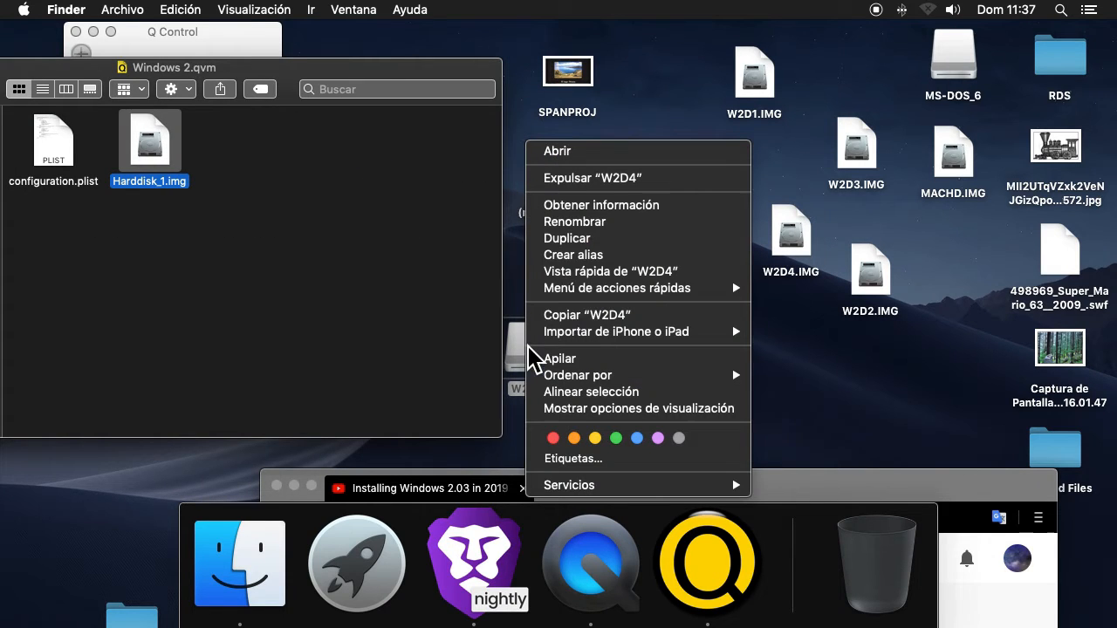
left_click(602, 178)
right_click(967, 65)
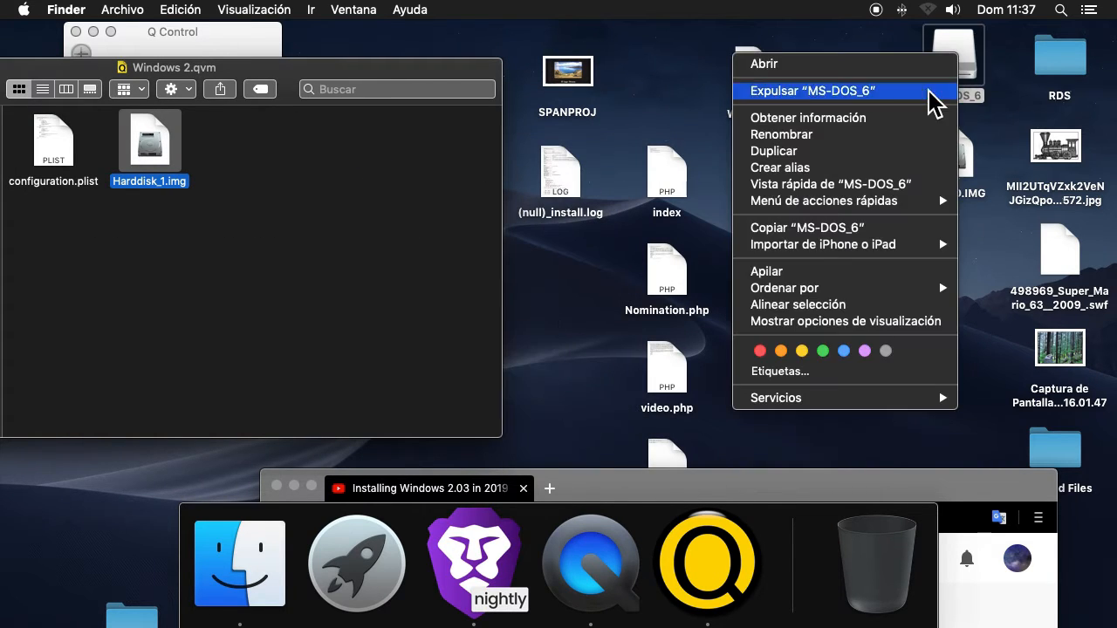
left_click(902, 106)
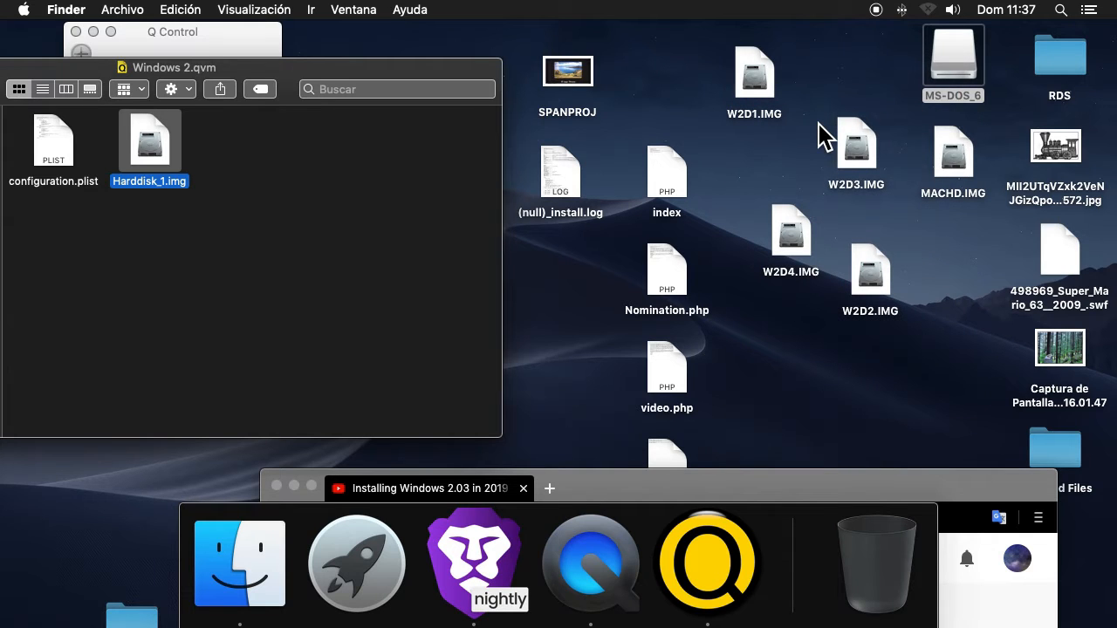
Close the Windows 2.qvm package window and start the Windows 2 virtual machine from Q Control
left_click_drag(288, 83, 831, 49)
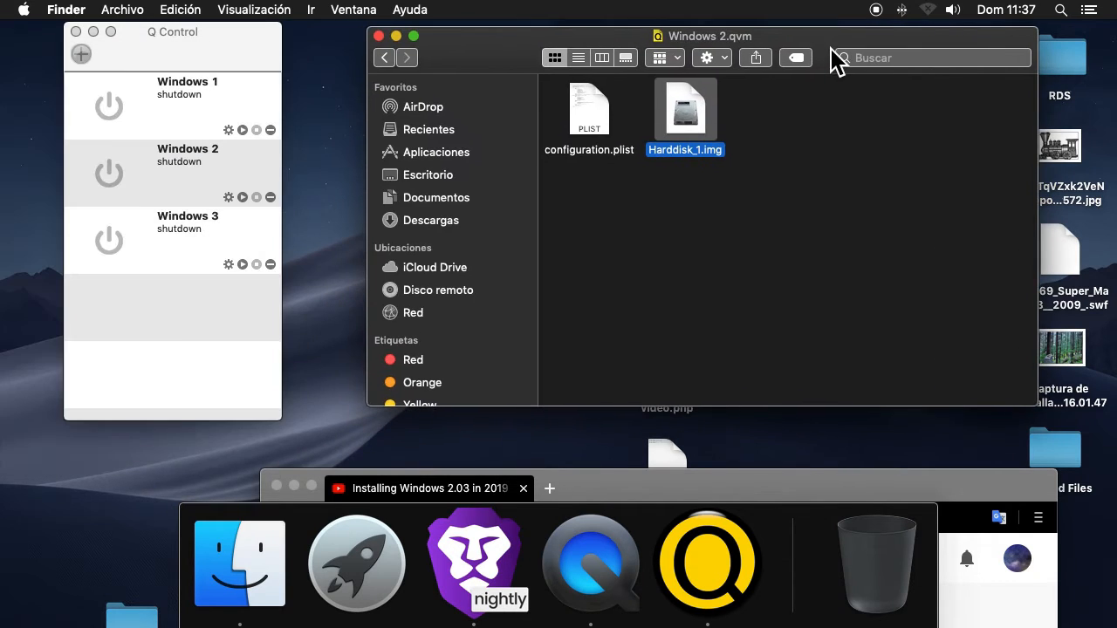
left_click(770, 122)
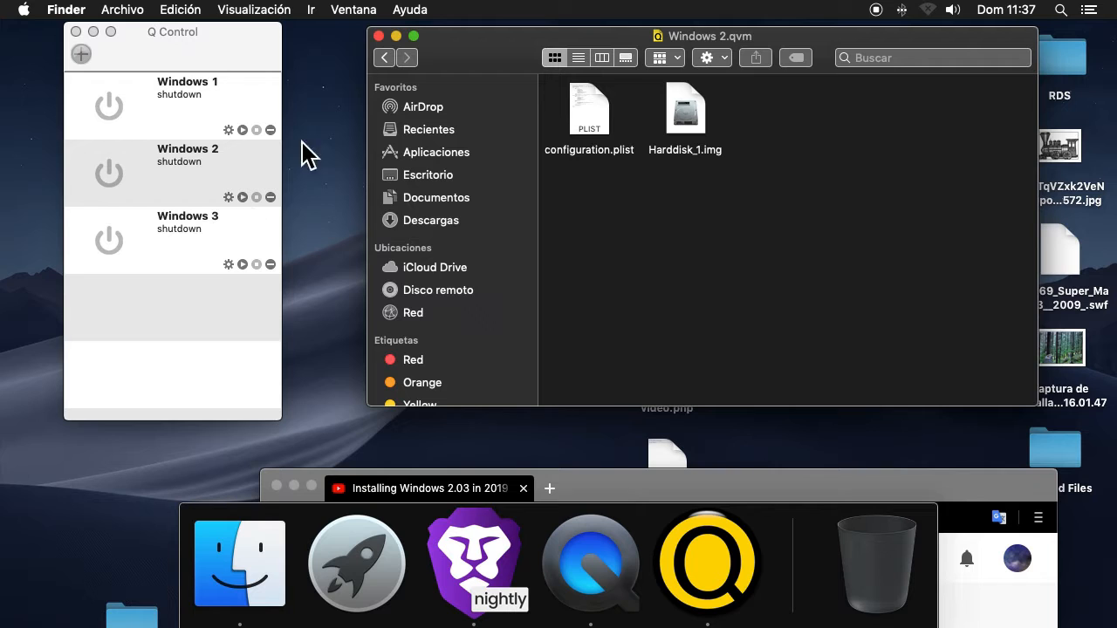
left_click(378, 35)
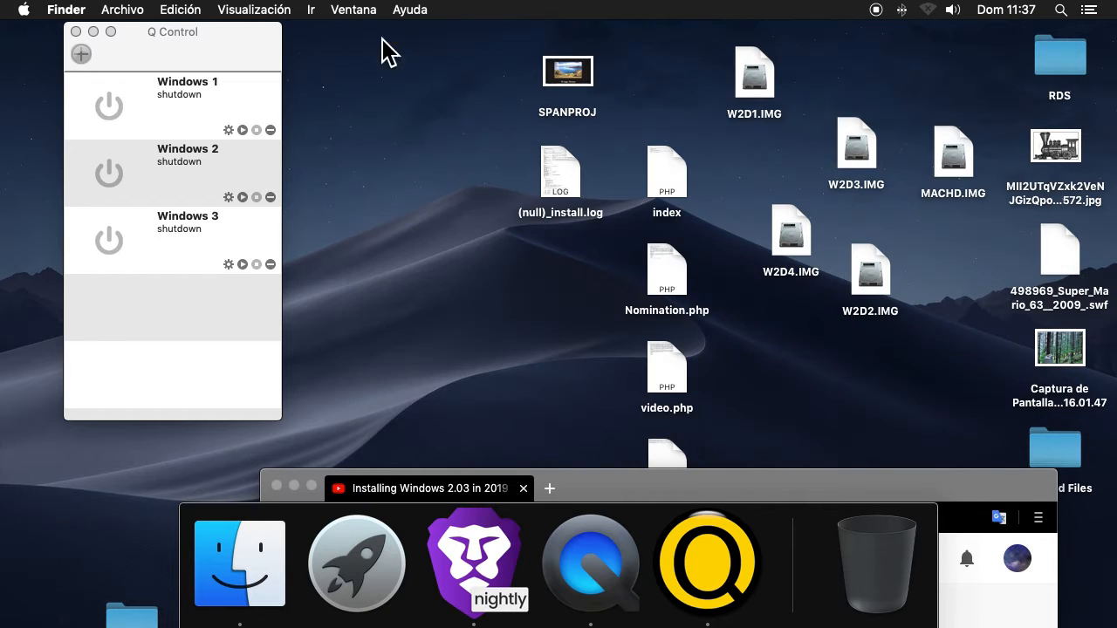
left_click(243, 199)
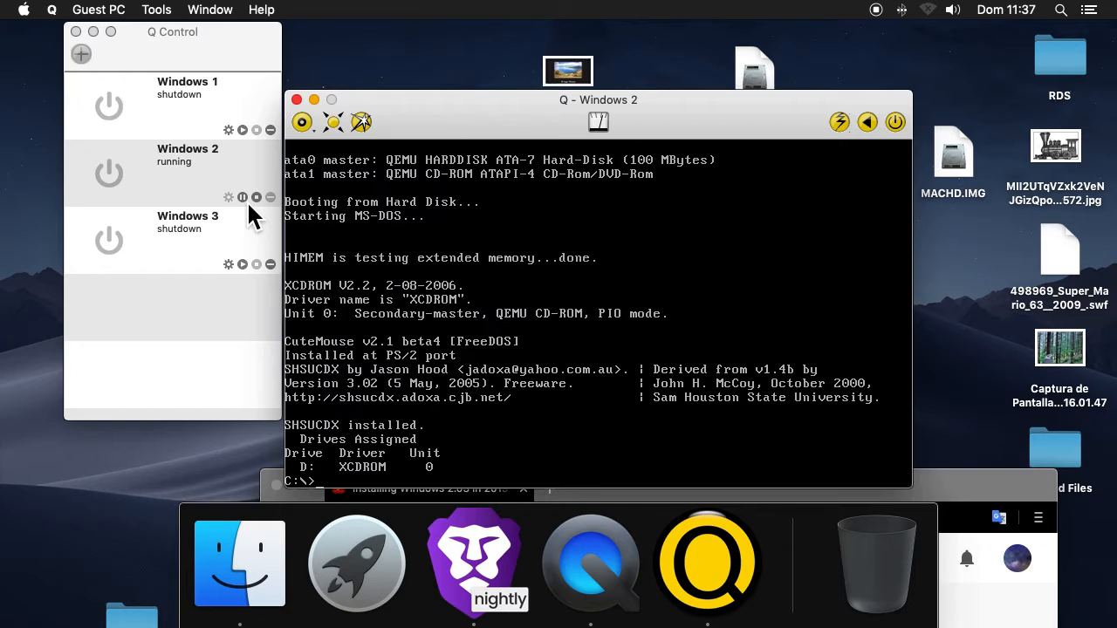
At the DOS prompt of the virtual machine, change to the windows directory and launch Windows with win
left_click(297, 218)
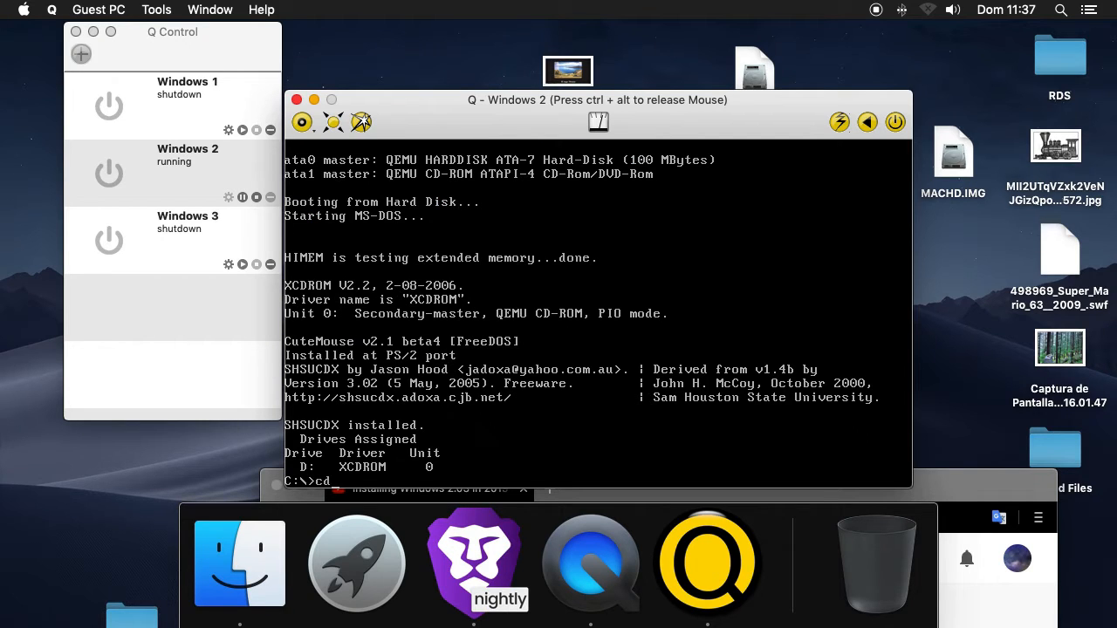
type("cd windows")
key("Return")
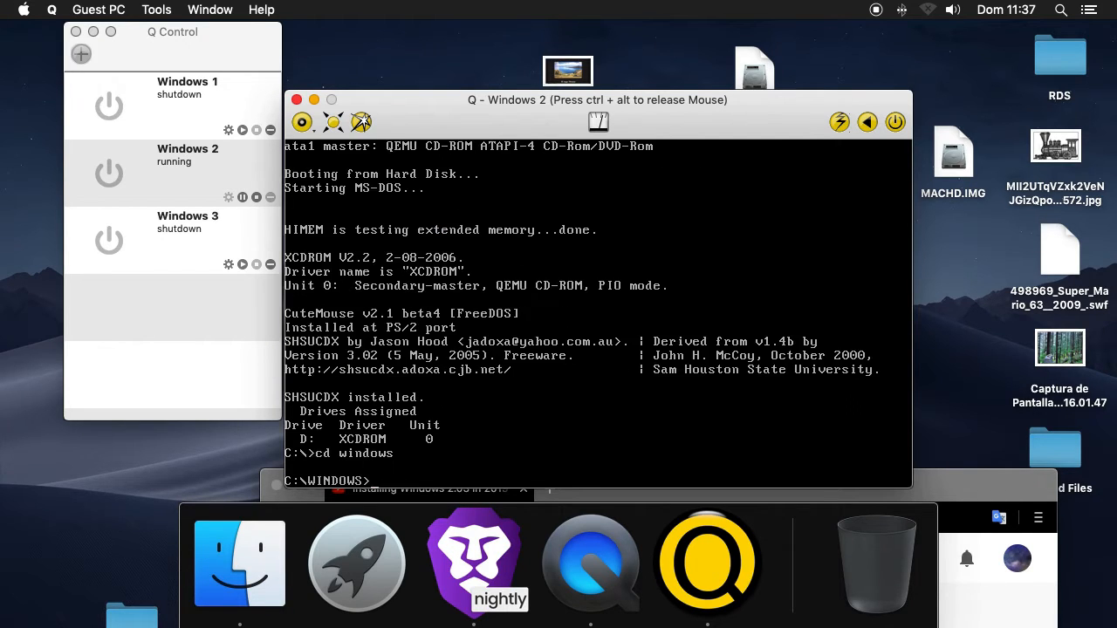
type("win")
key("Return")
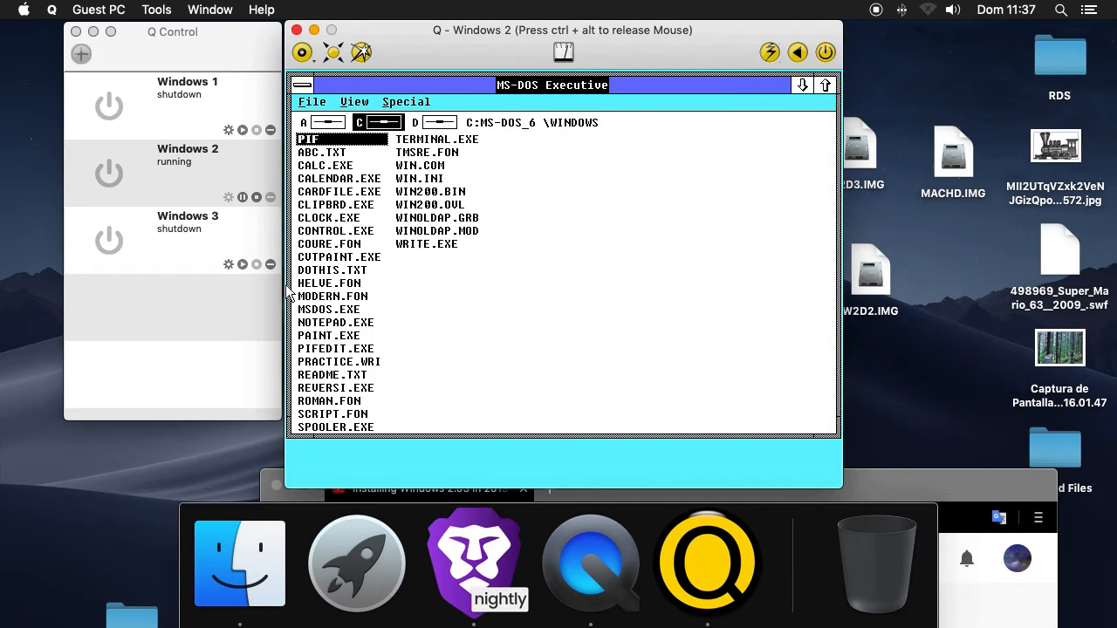
Launch WRITE.EXE from the MS-DOS Executive and check the character formatting options in Write
double_click(409, 244)
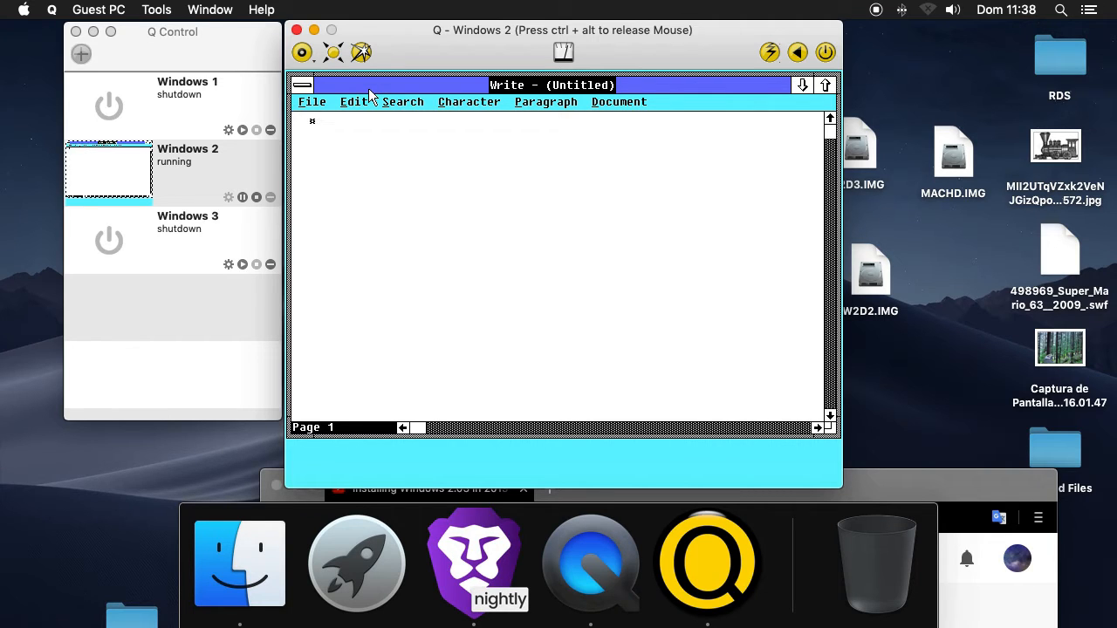
mouse_move(368, 89)
left_mouse_down()
mouse_move(368, 103)
mouse_move(379, 87)
left_mouse_up()
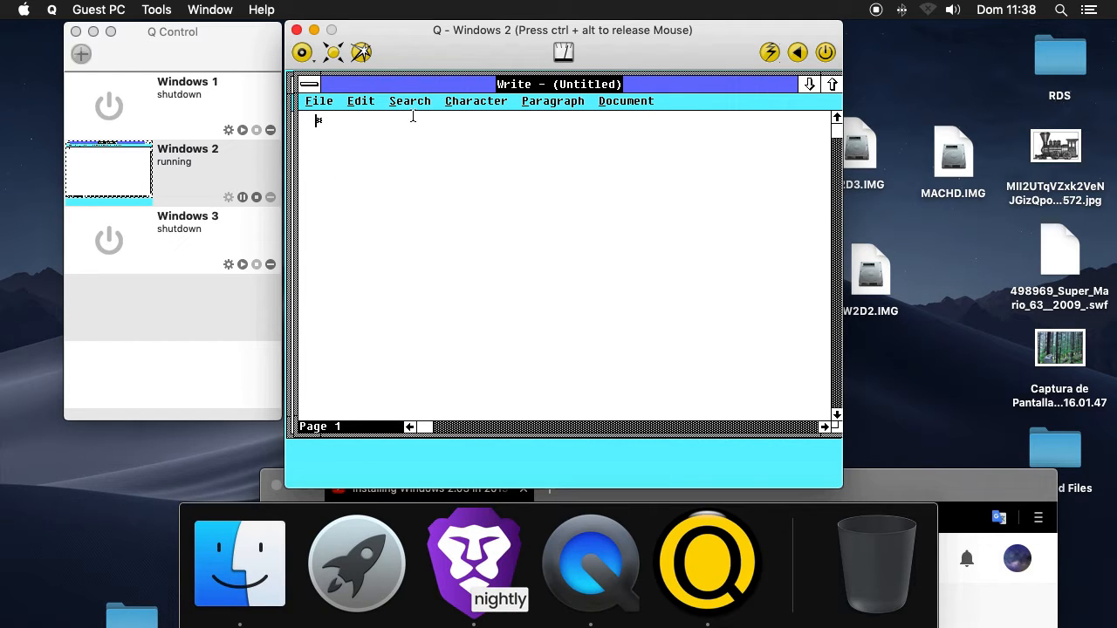
left_click(410, 101)
mouse_move(477, 103)
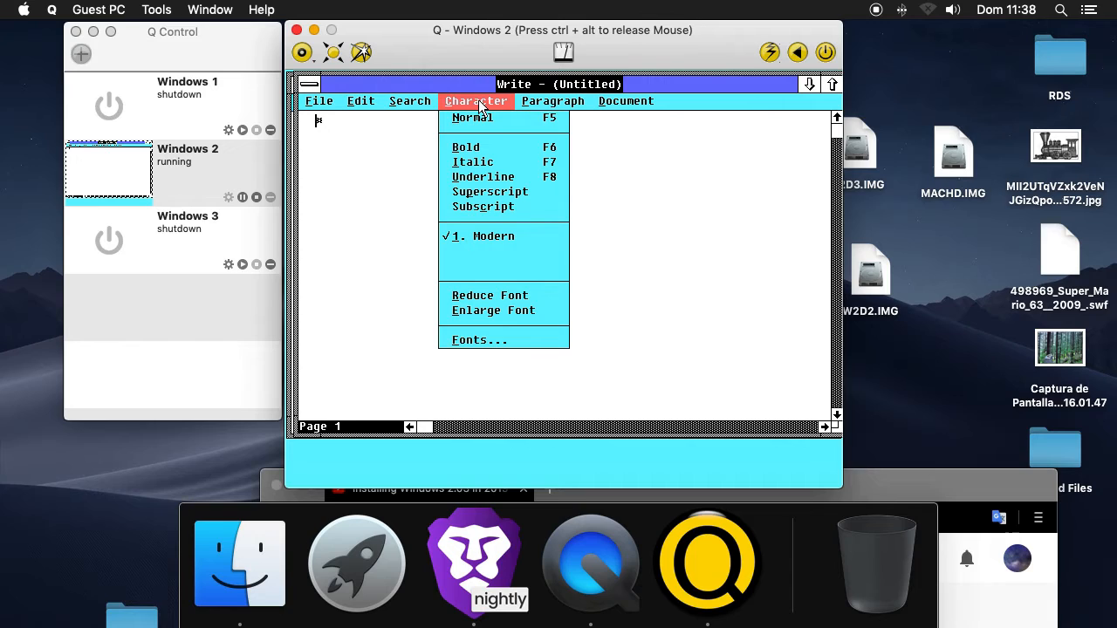
left_click(478, 101)
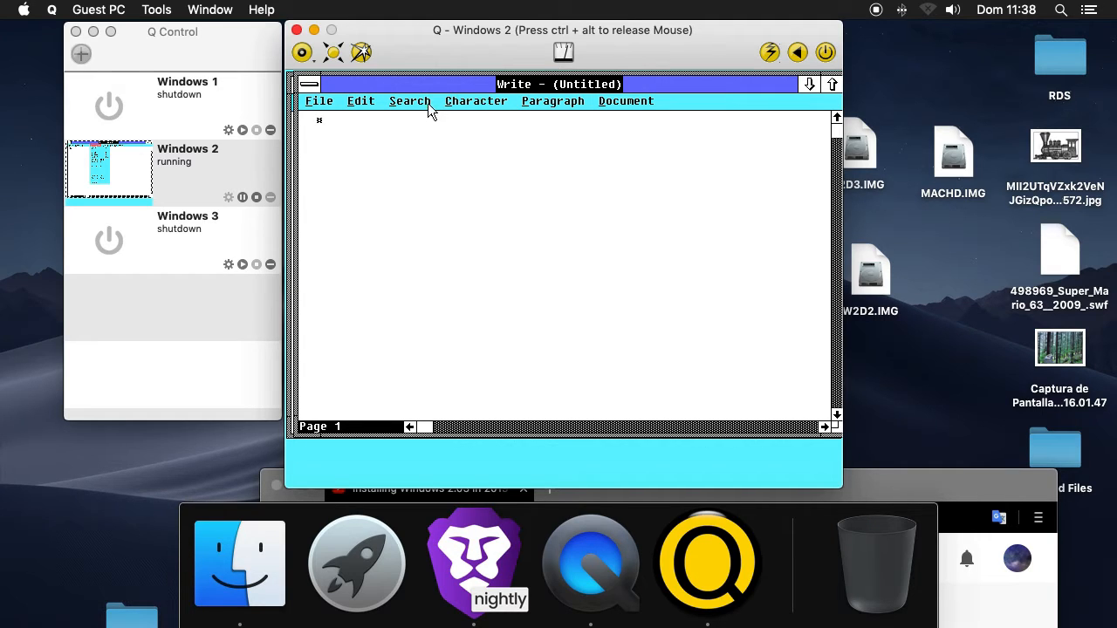
Check Write's Save As options, including Text Only and Microsoft Word Format, without saving, and close Write
left_click(320, 101)
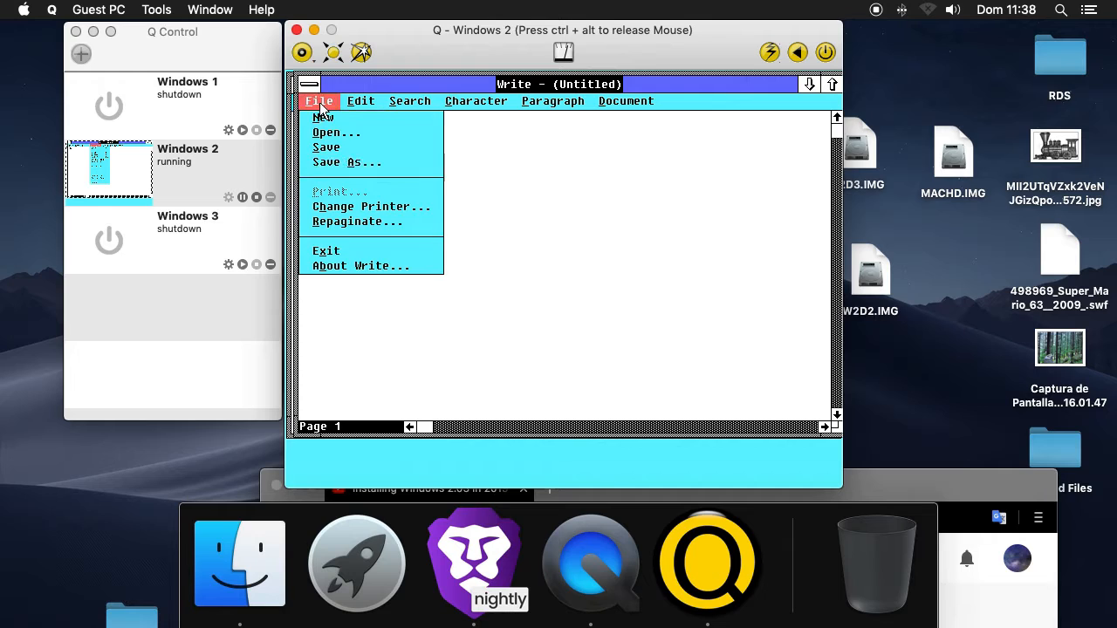
left_click(342, 164)
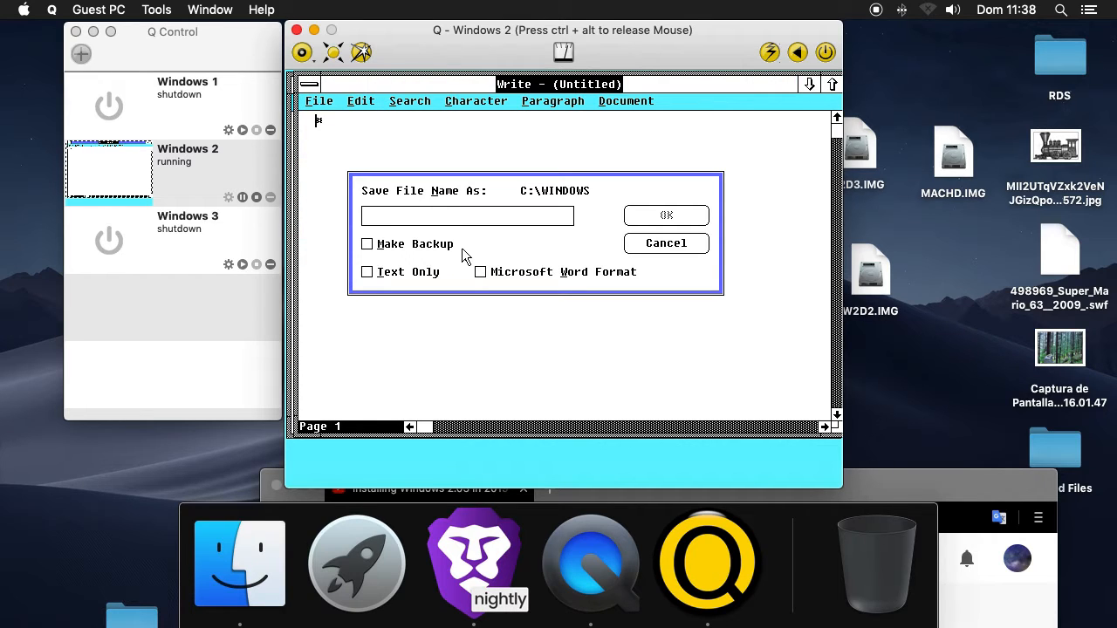
left_click(481, 272)
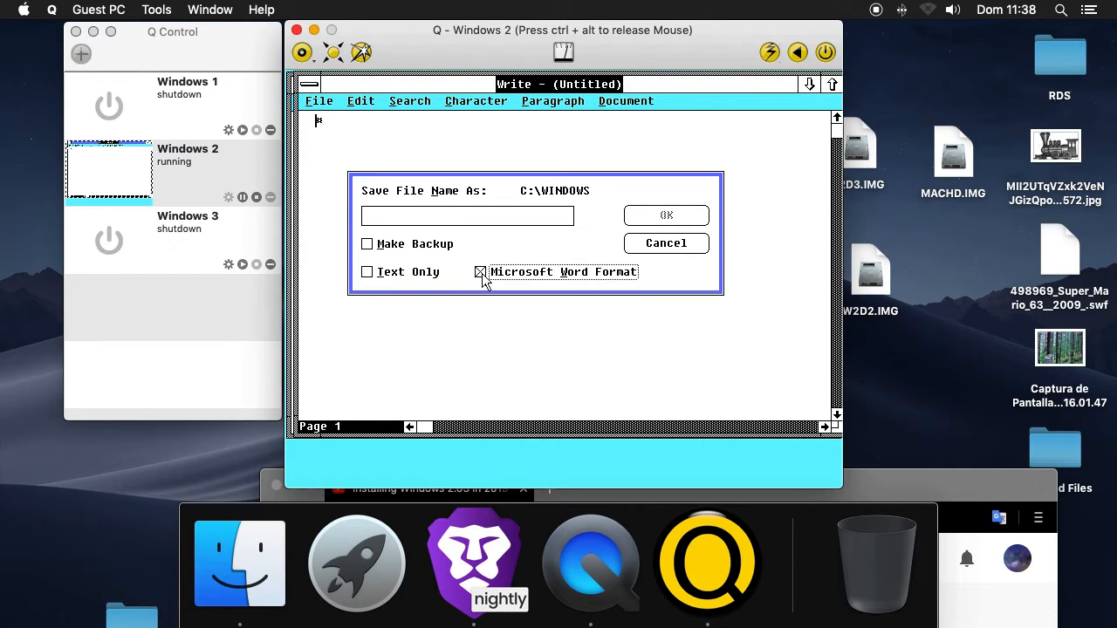
left_click(393, 278)
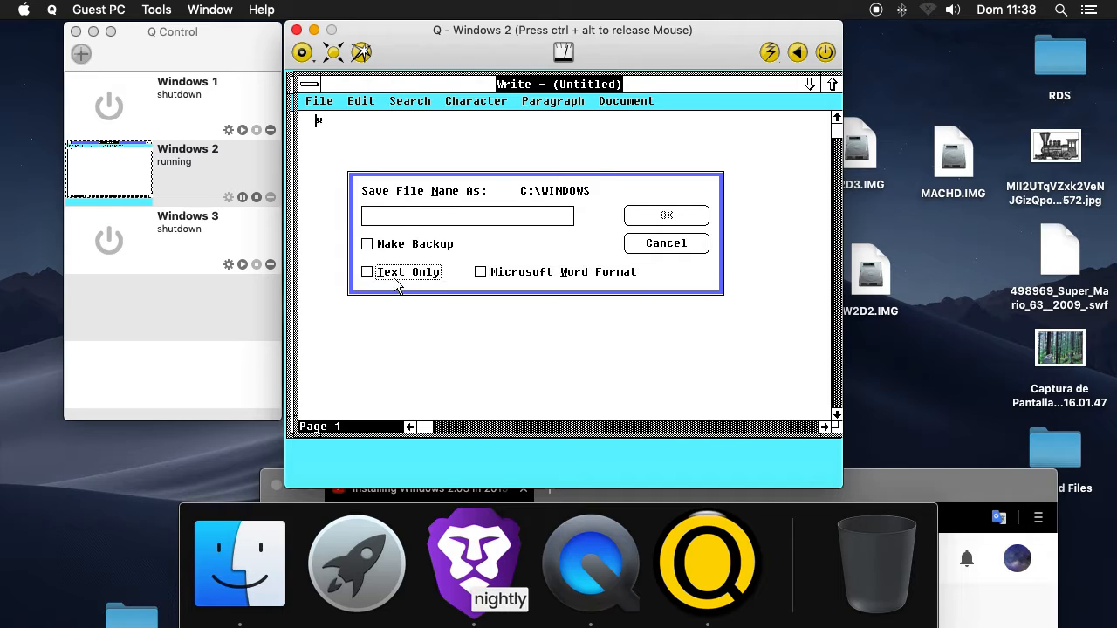
left_click(660, 247)
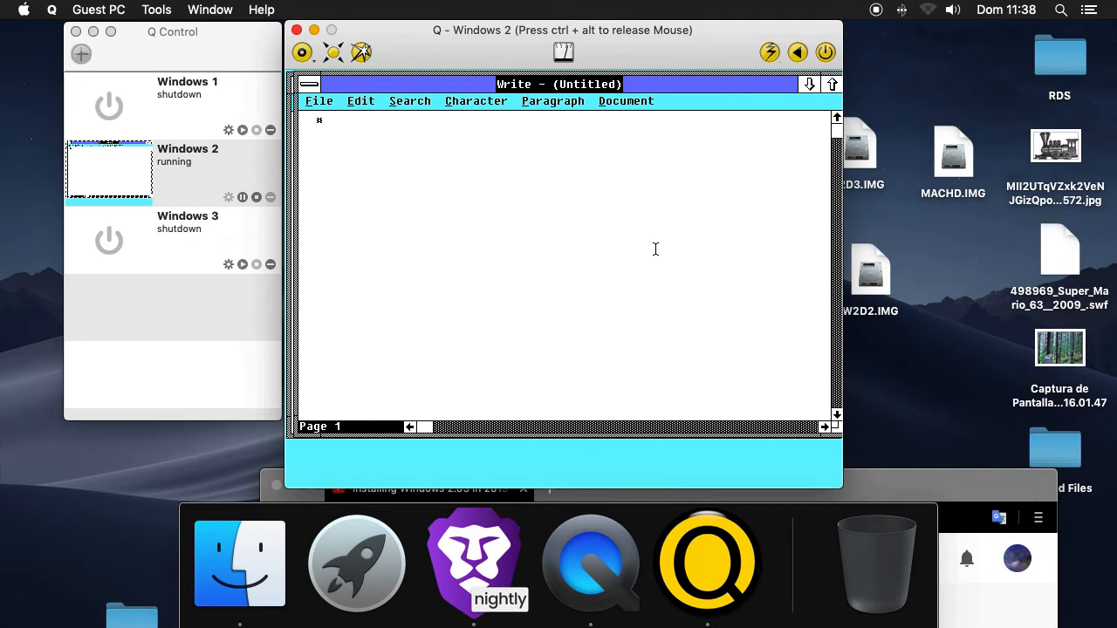
left_click(321, 101)
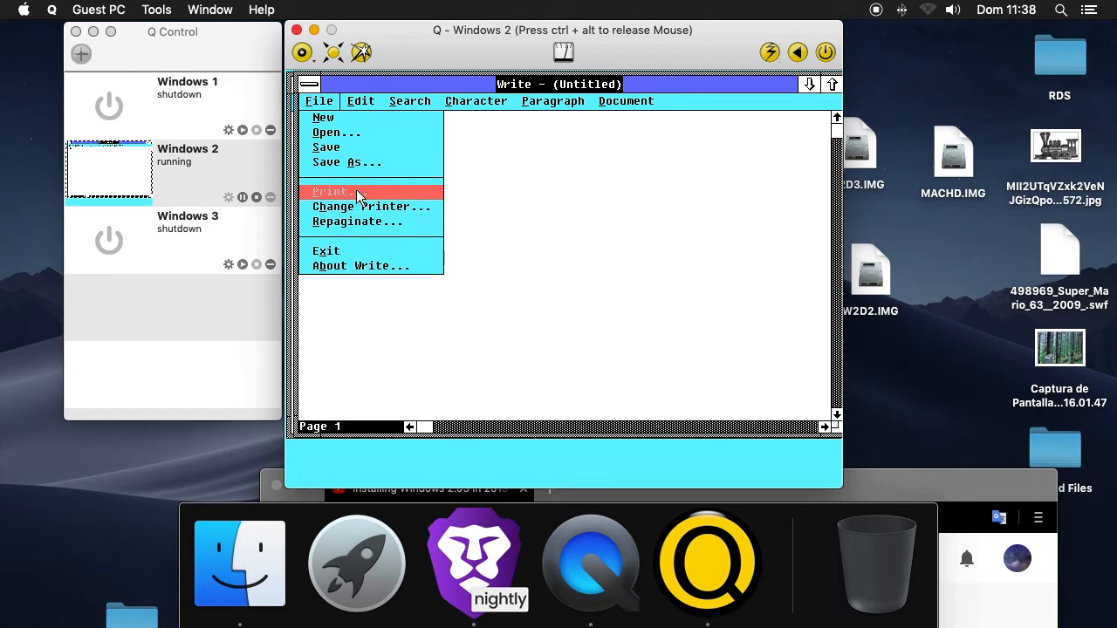
left_click(364, 166)
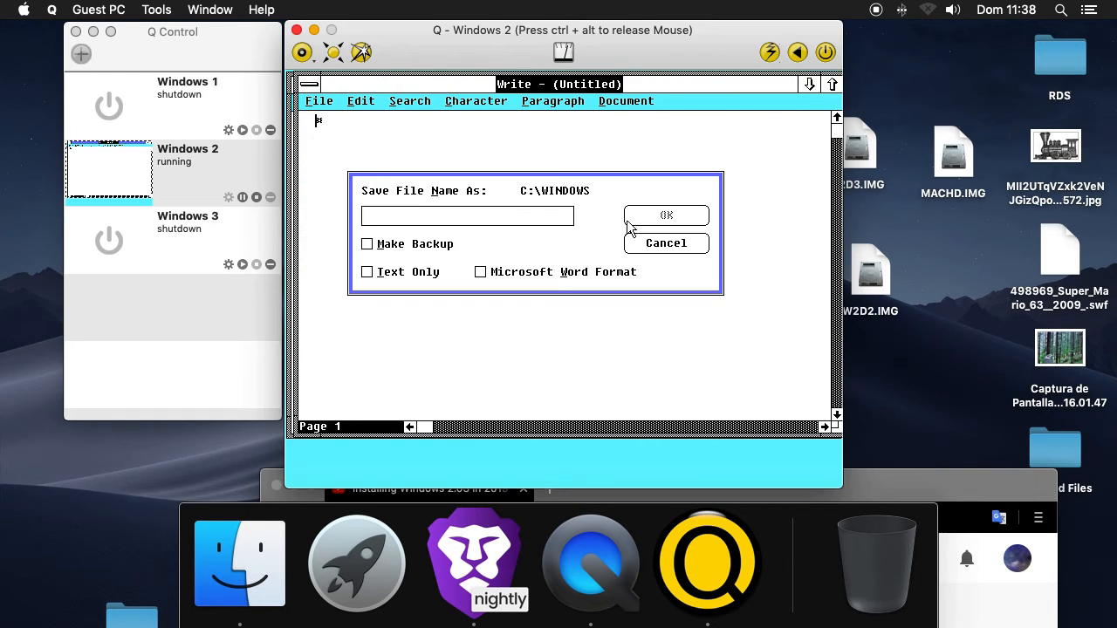
left_click(647, 244)
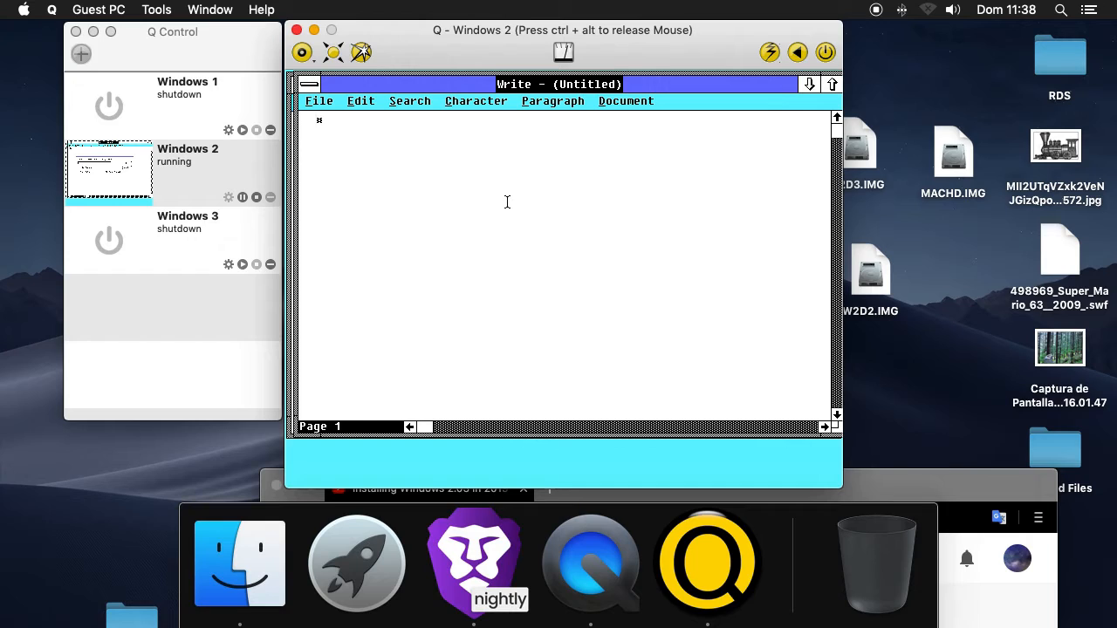
double_click(313, 83)
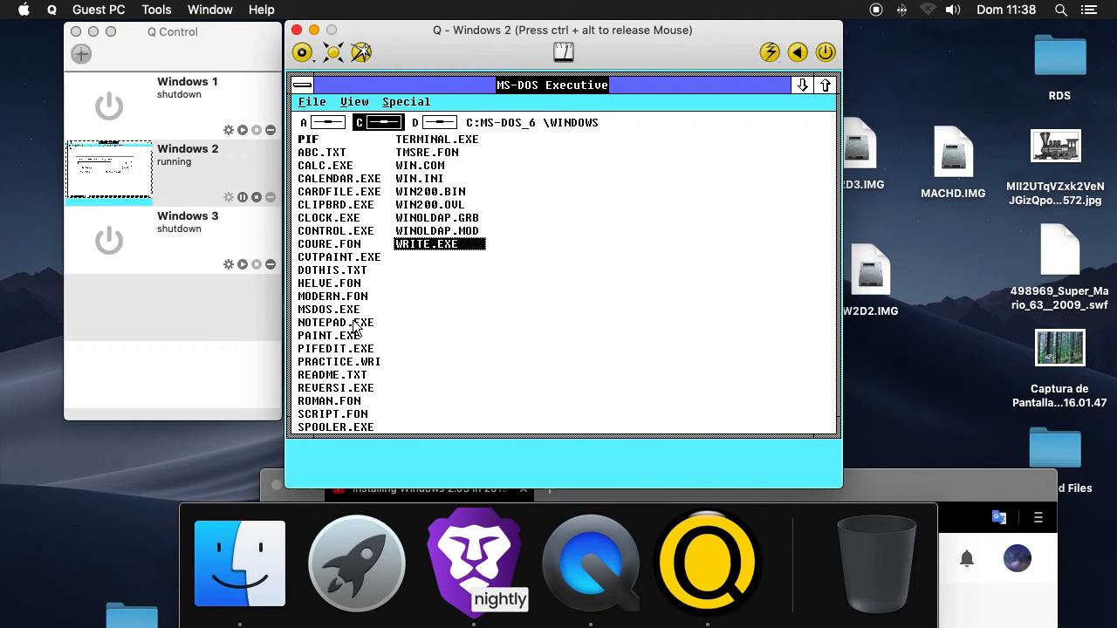
Launch NOTEPAD.EXE from the MS-DOS Executive to test it, and close Notepad
double_click(355, 323)
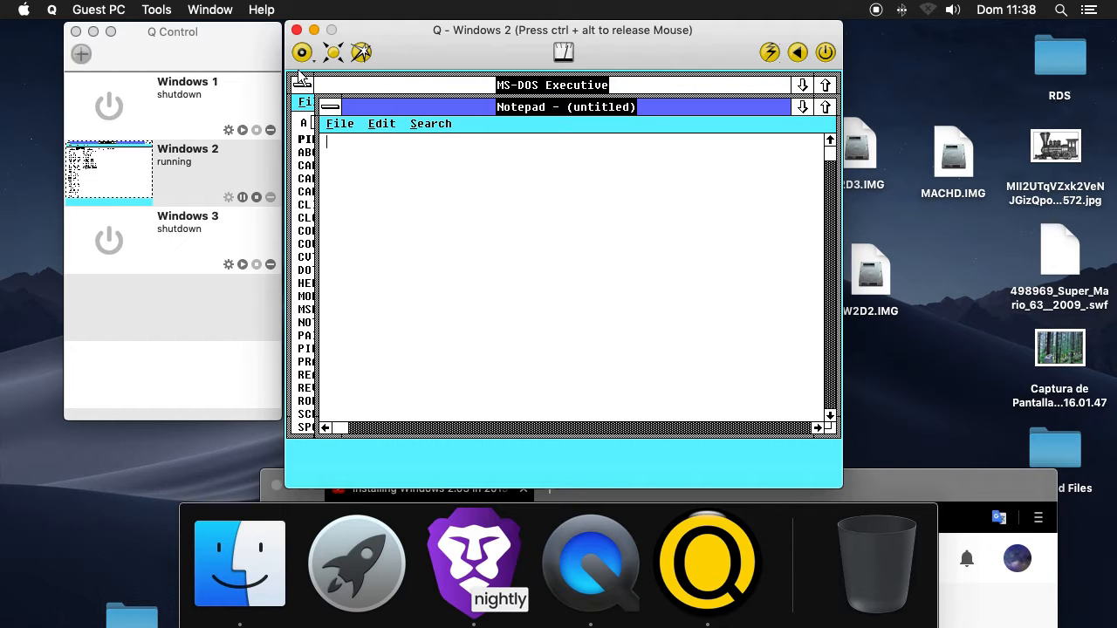
double_click(329, 107)
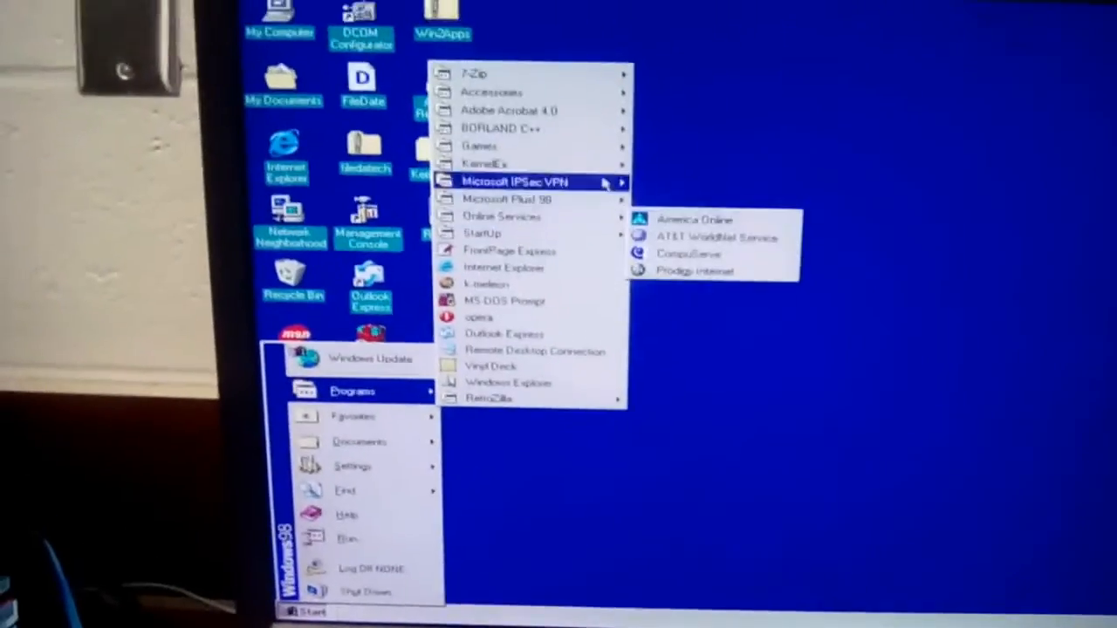
mouse_move(635, 52)
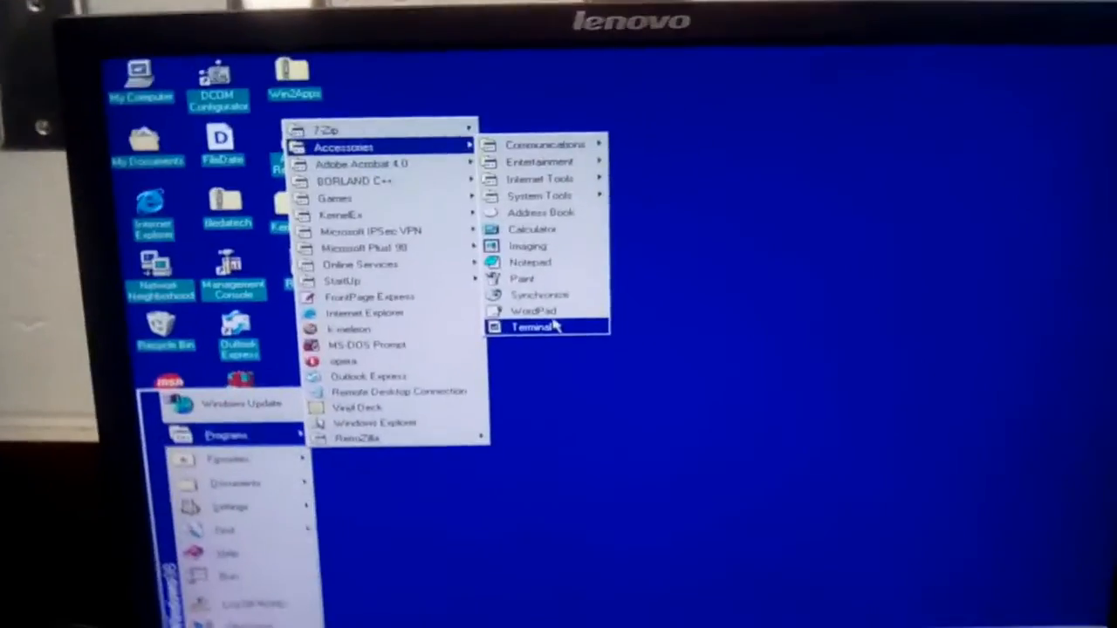
left_click(523, 315)
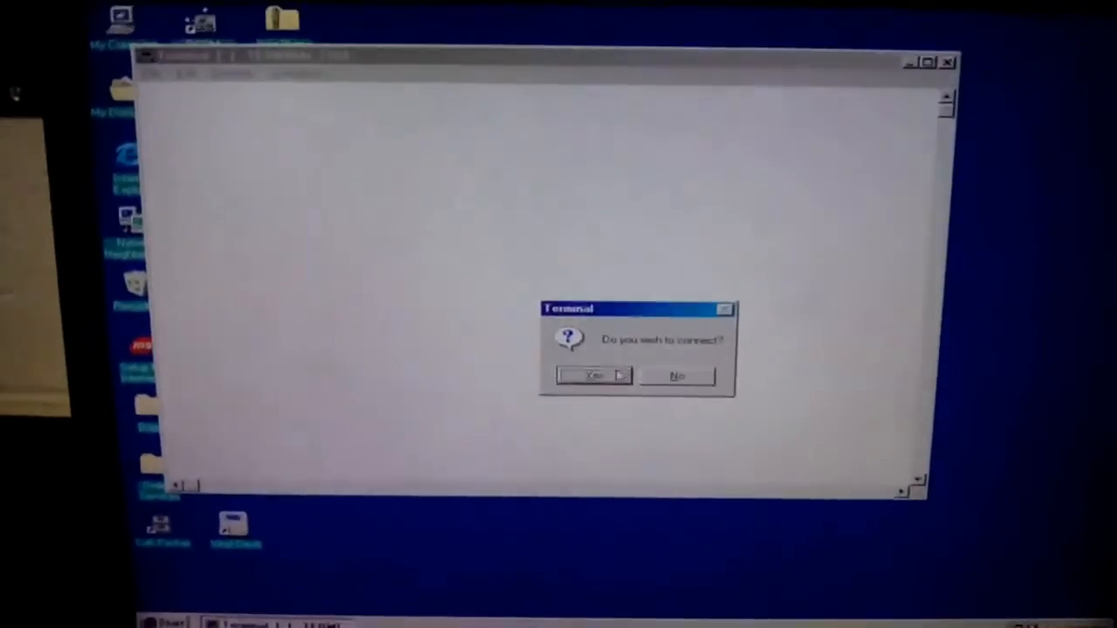
left_click(715, 349)
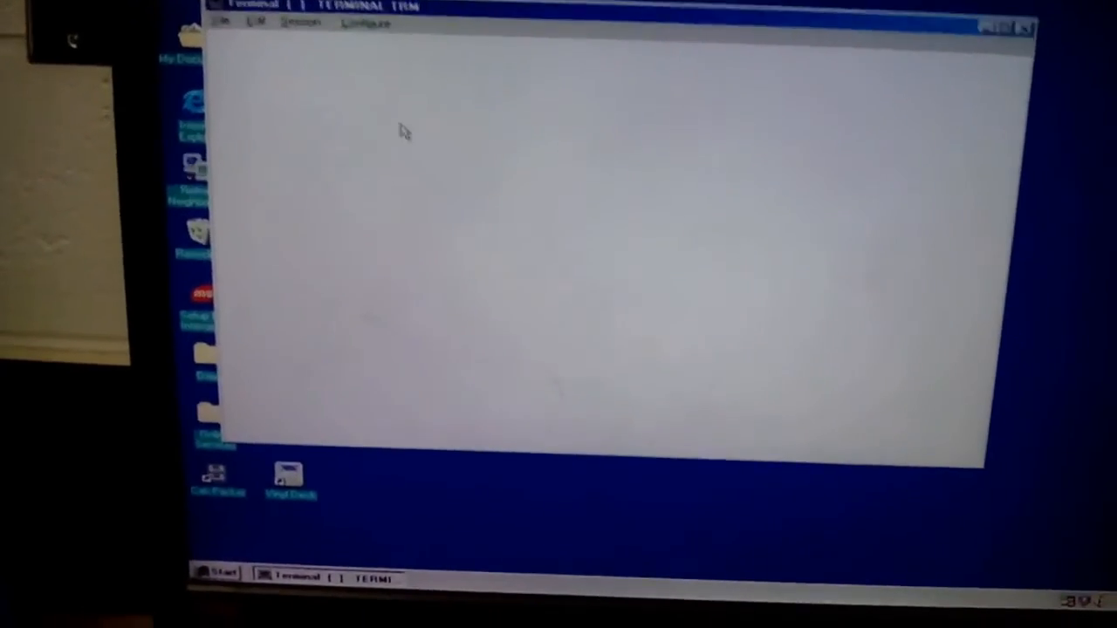
double_click(222, 12)
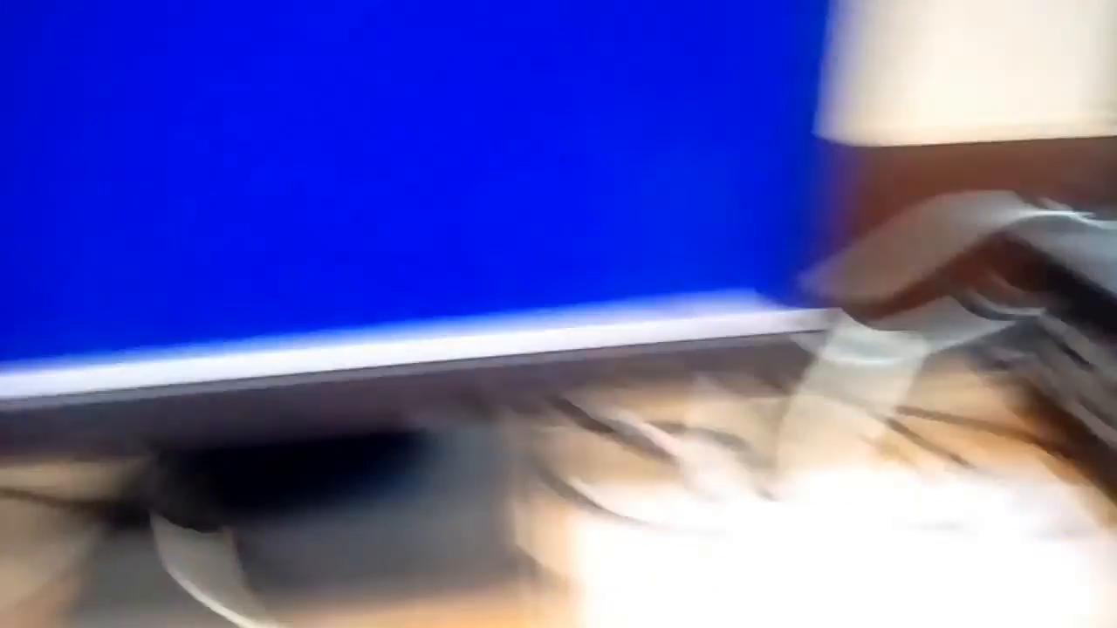